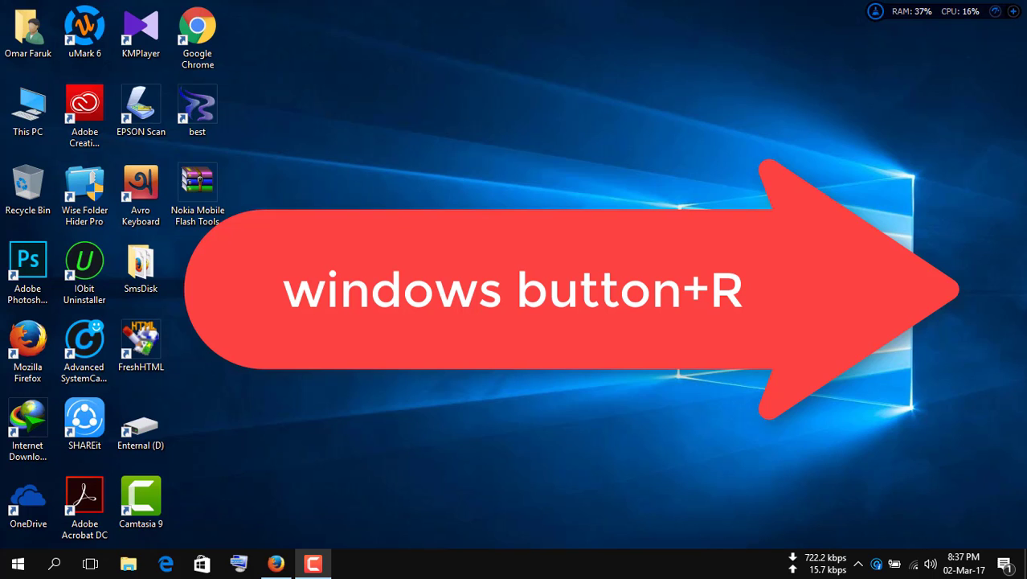
key("super+r")
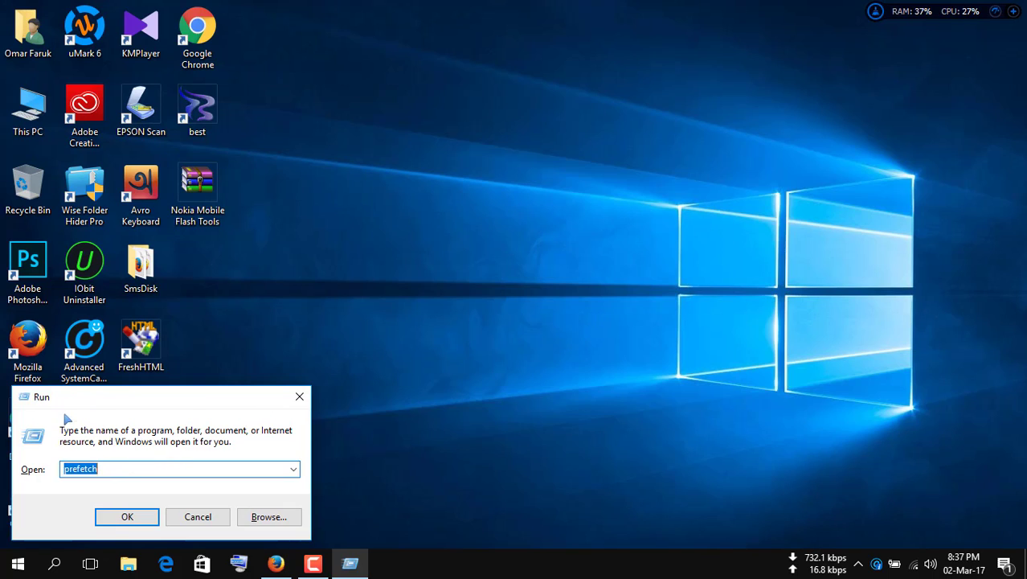
left_click(106, 473)
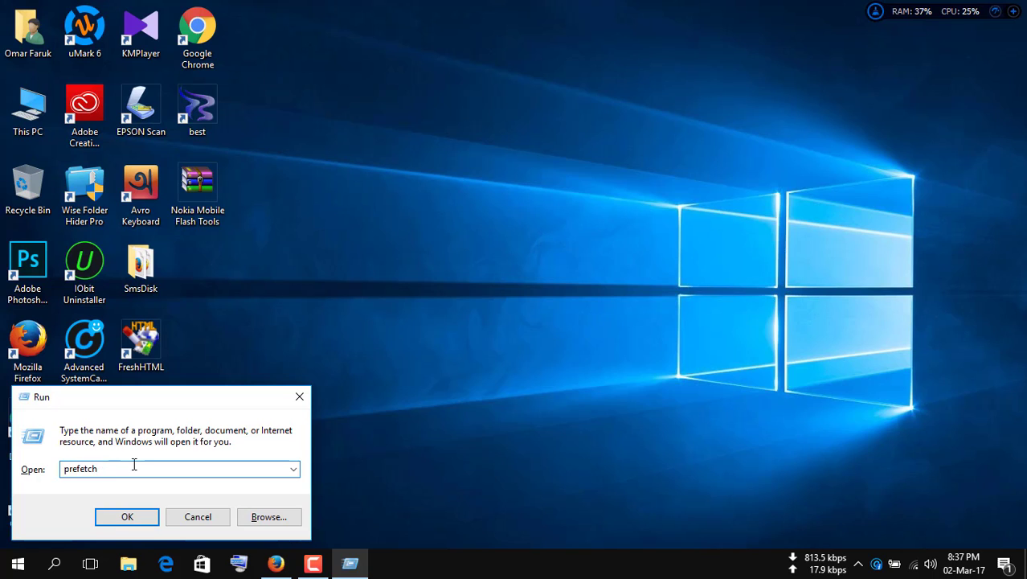
key("BackSpace")
key("BackSpace")
key("BackSpace")
key("BackSpace")
key("BackSpace")
key("BackSpace")
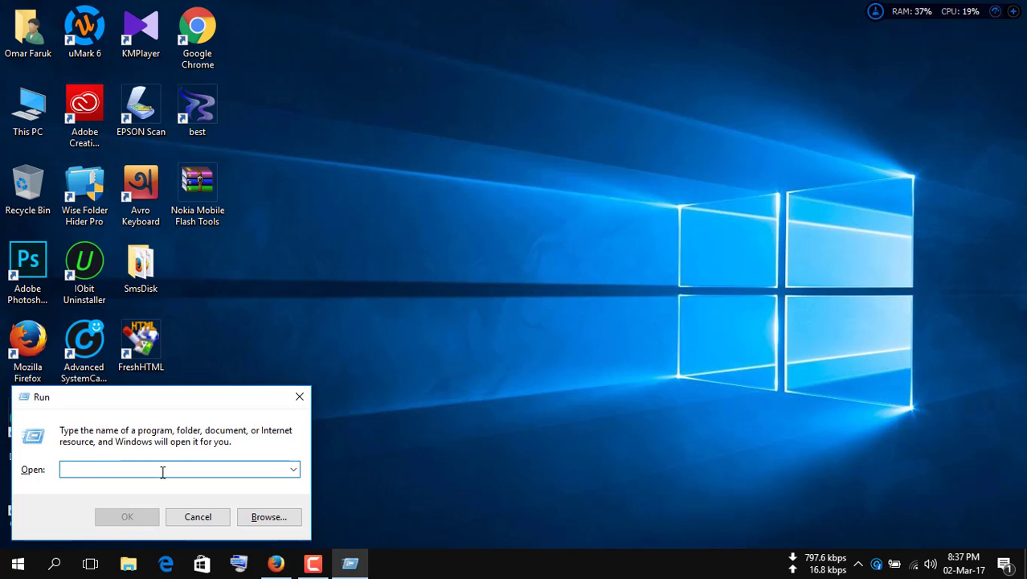
left_click(299, 396)
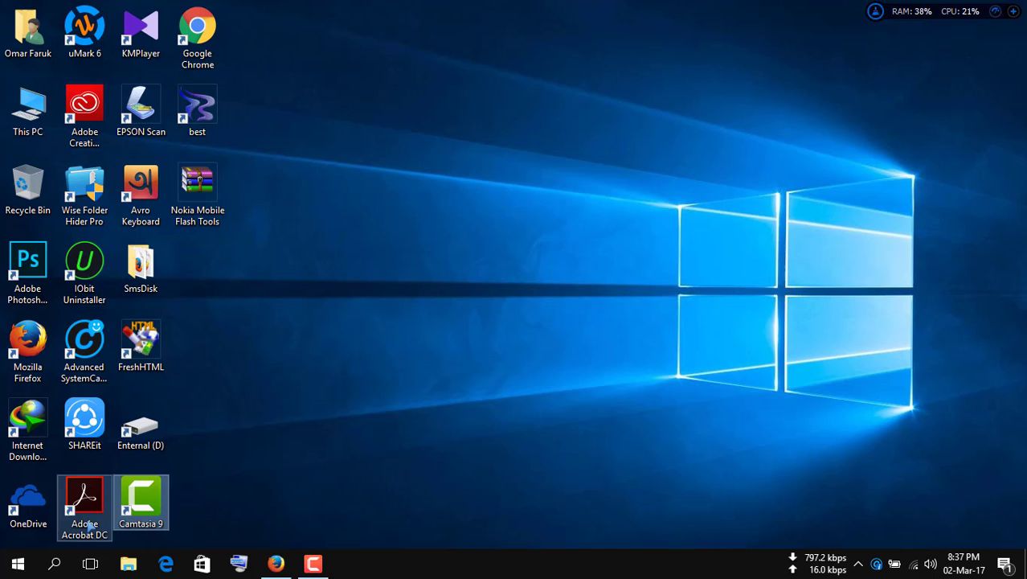
right_click(16, 566)
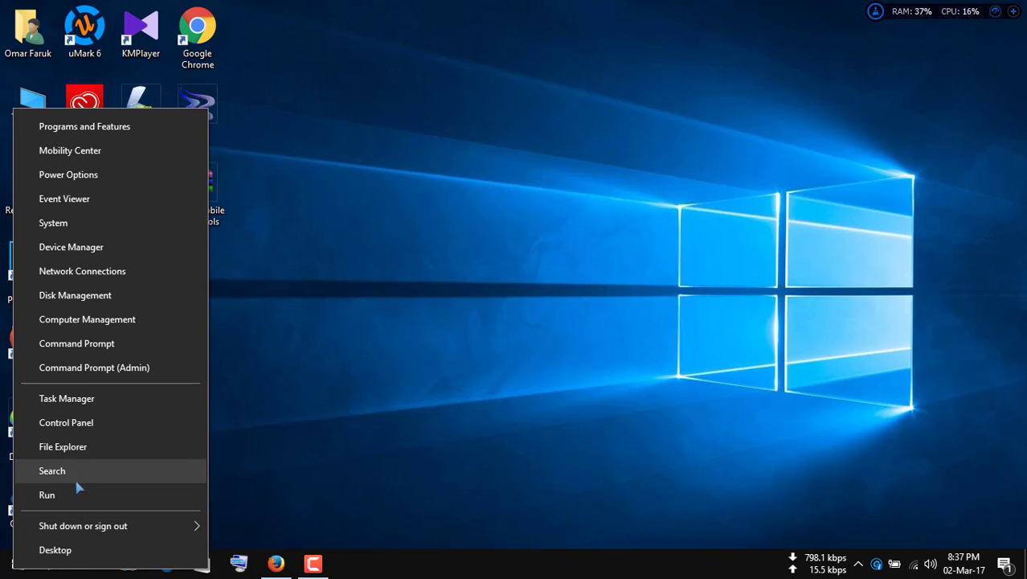
left_click(70, 500)
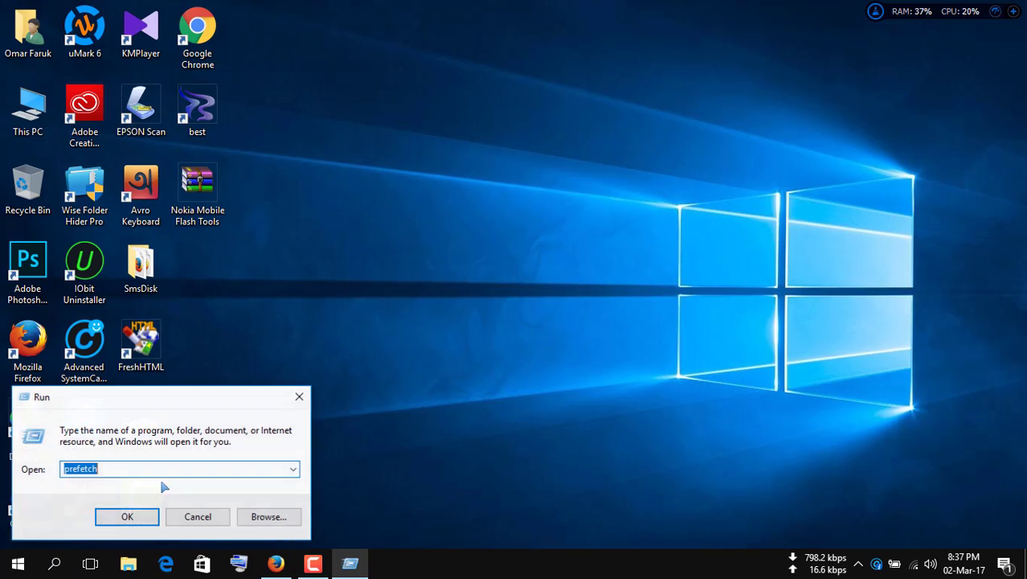
left_click(376, 342)
key("Return")
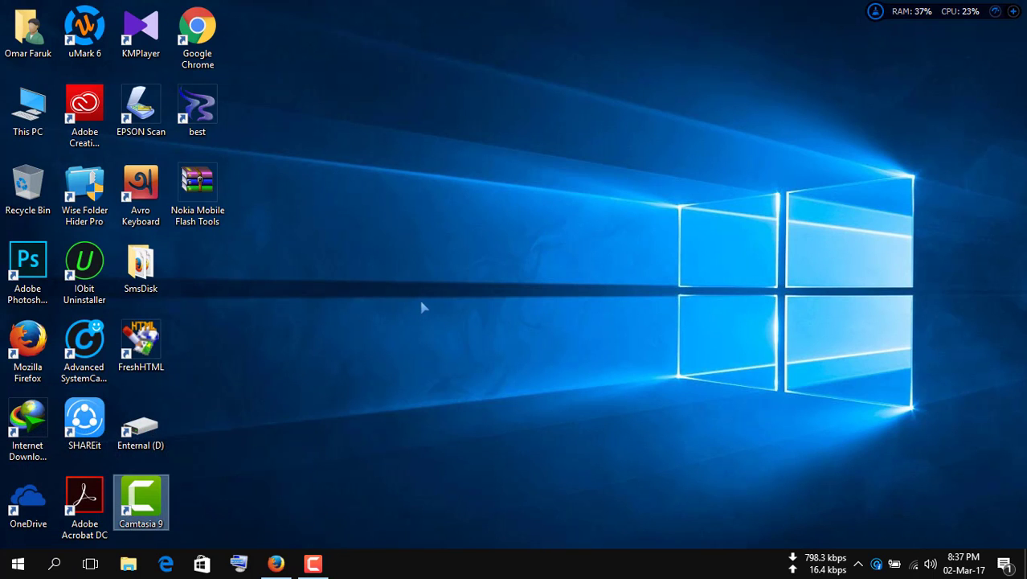
Step: Open the Windows INF folder by running inf from the Run dialog
key("super+r")
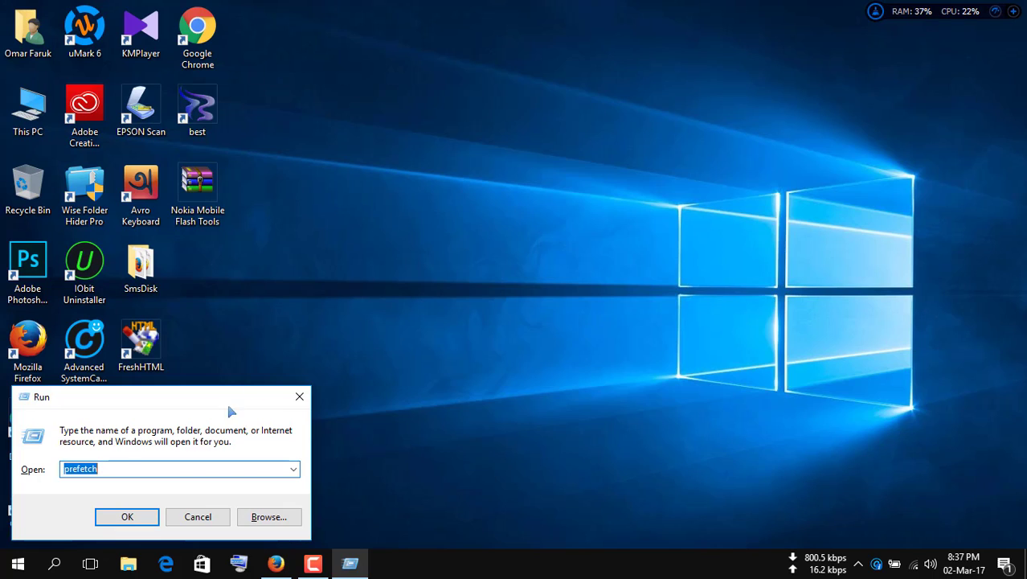
left_click(126, 467)
key("BackSpace")
key("BackSpace")
key("BackSpace")
key("BackSpace")
key("BackSpace")
key("BackSpace")
key("BackSpace")
key("BackSpace")
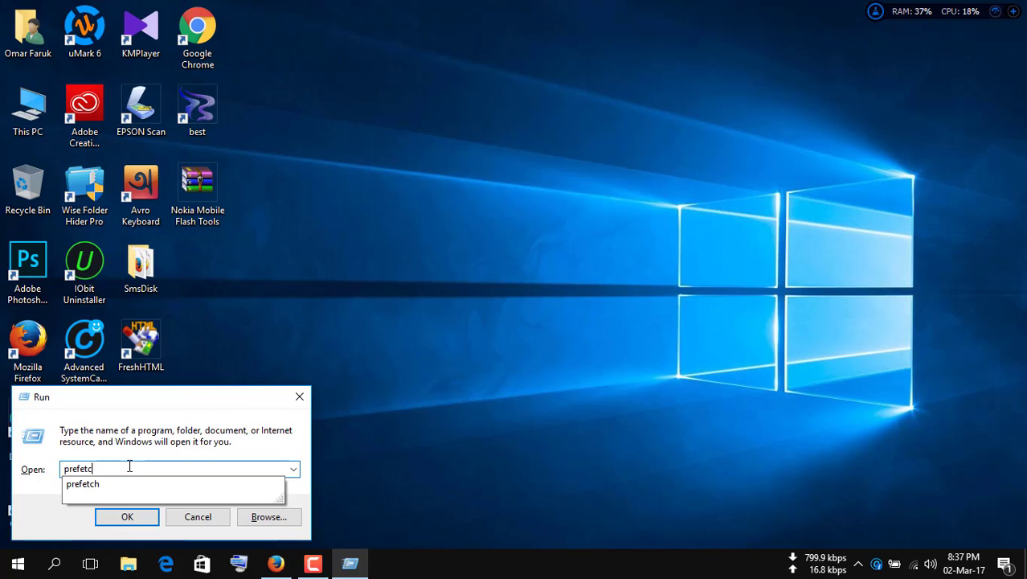
type("inf")
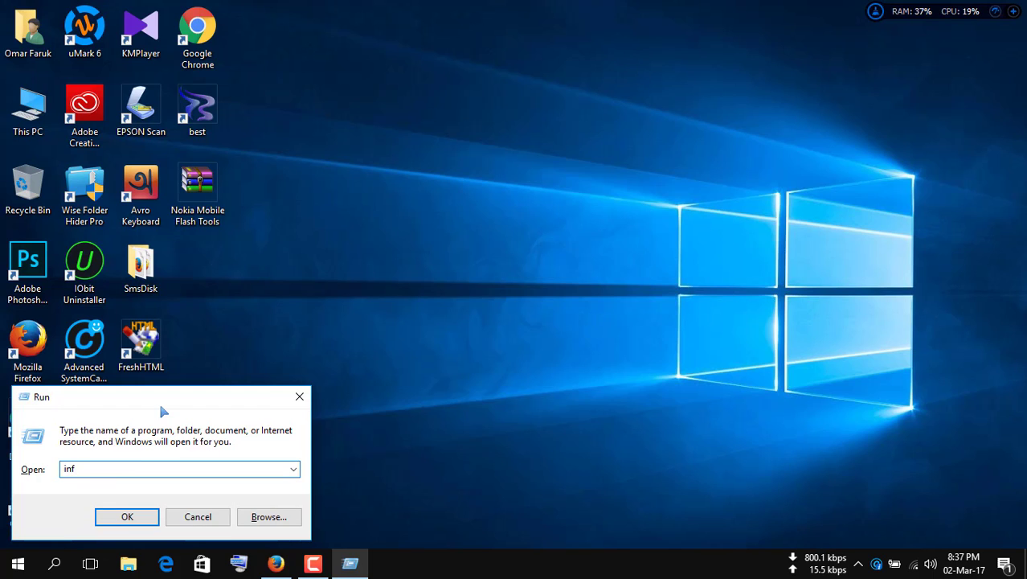
left_click_drag(160, 406, 585, 148)
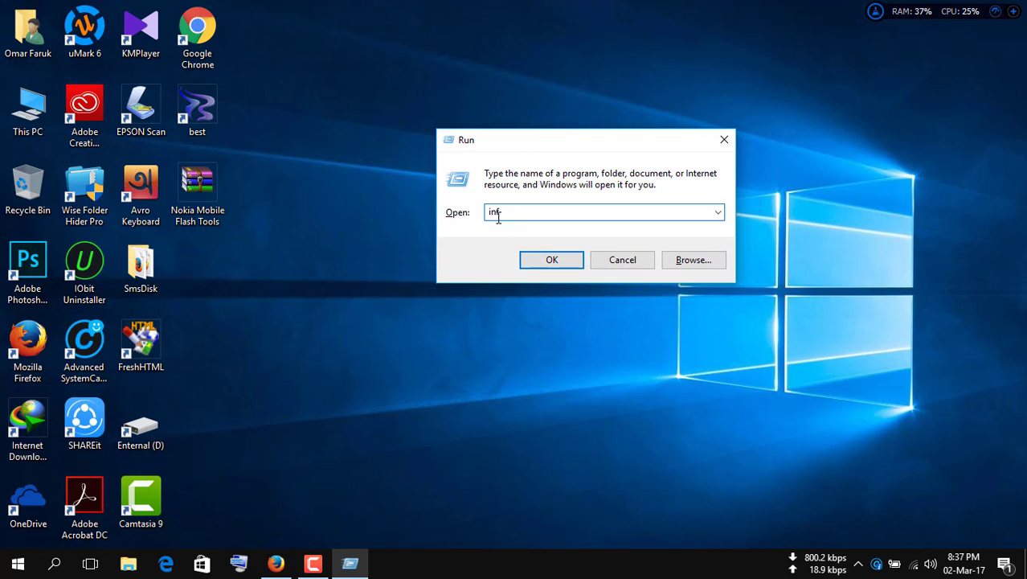
left_click(546, 261)
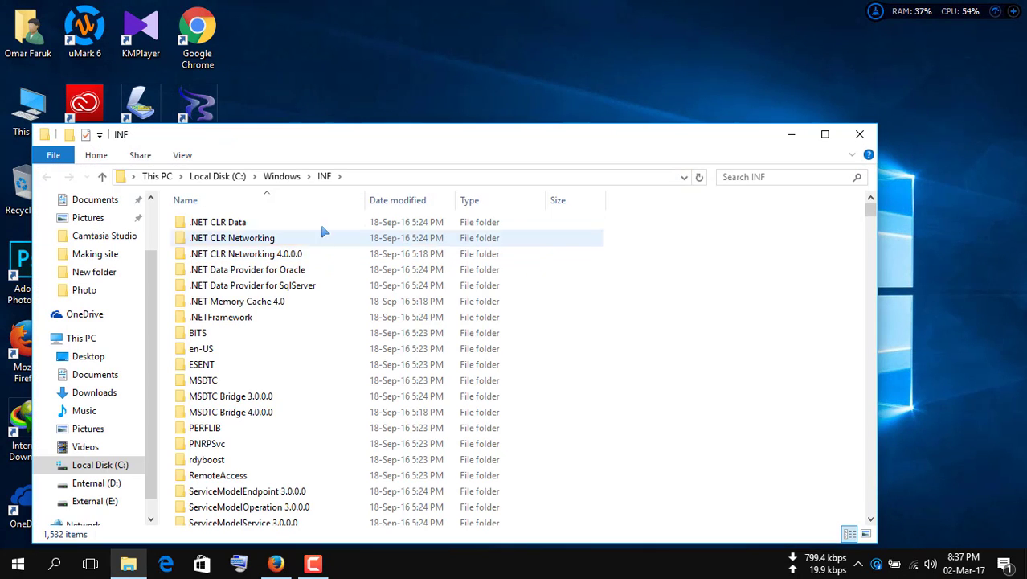
scroll(333, 273, "down", 10)
scroll(338, 281, "down", 20)
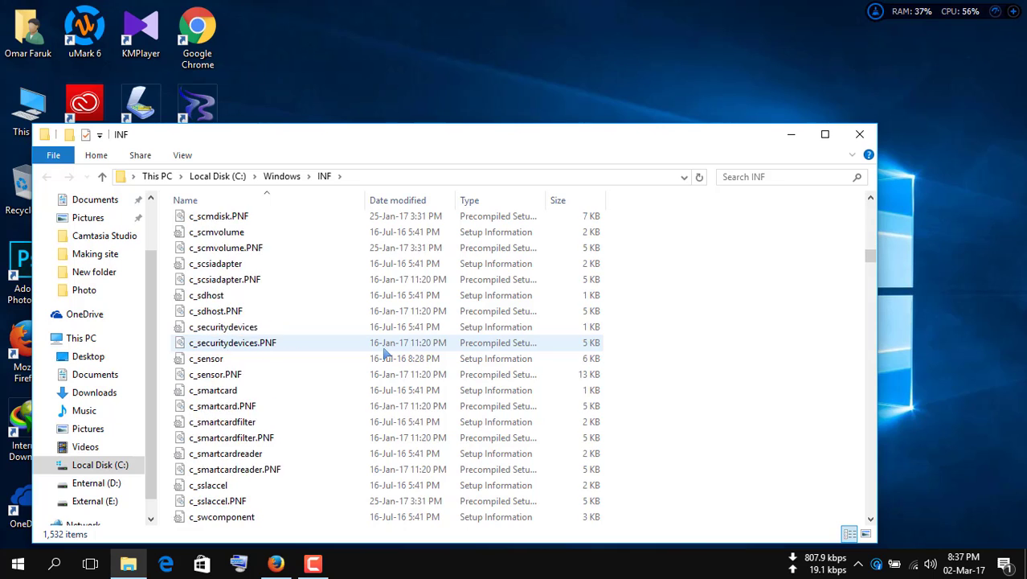
scroll(712, 336, "up", 20)
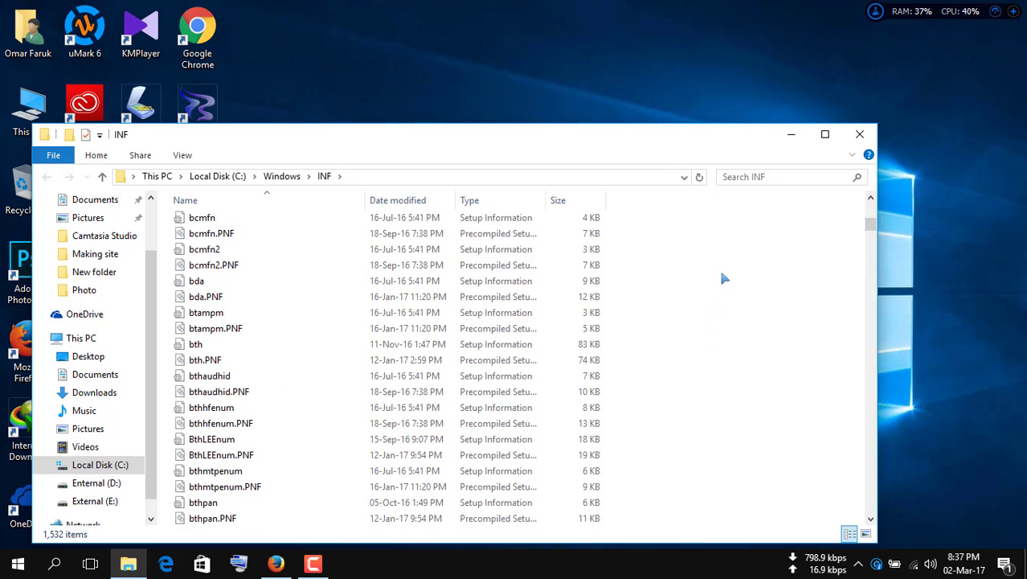
scroll(729, 258, "up", 10)
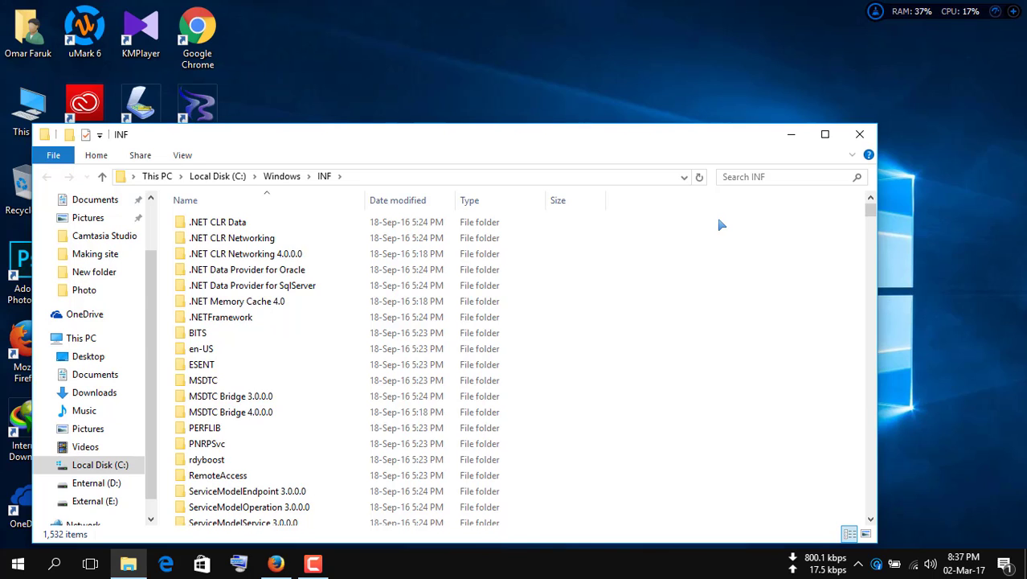
key("ctrl+a")
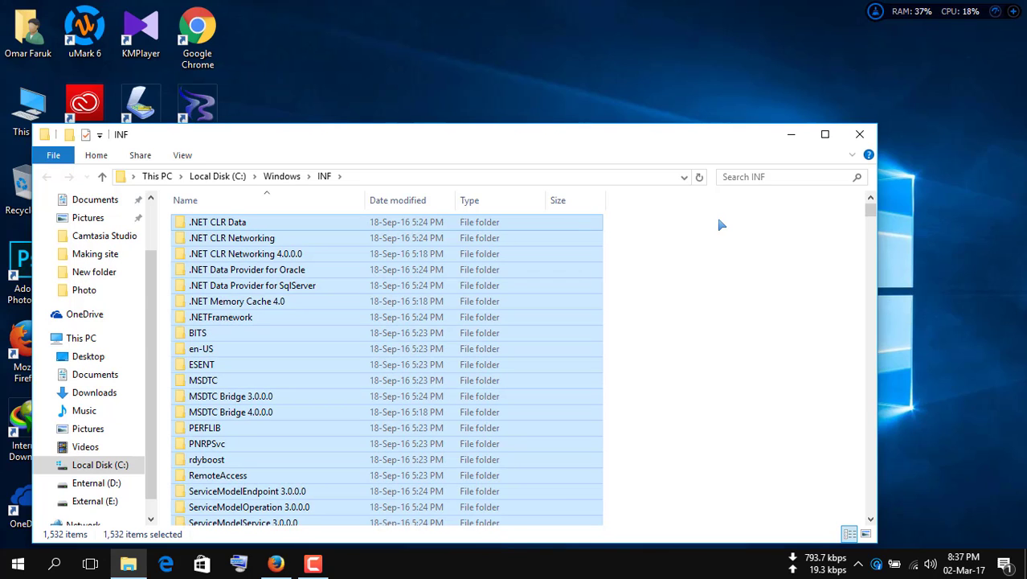
left_click(767, 265)
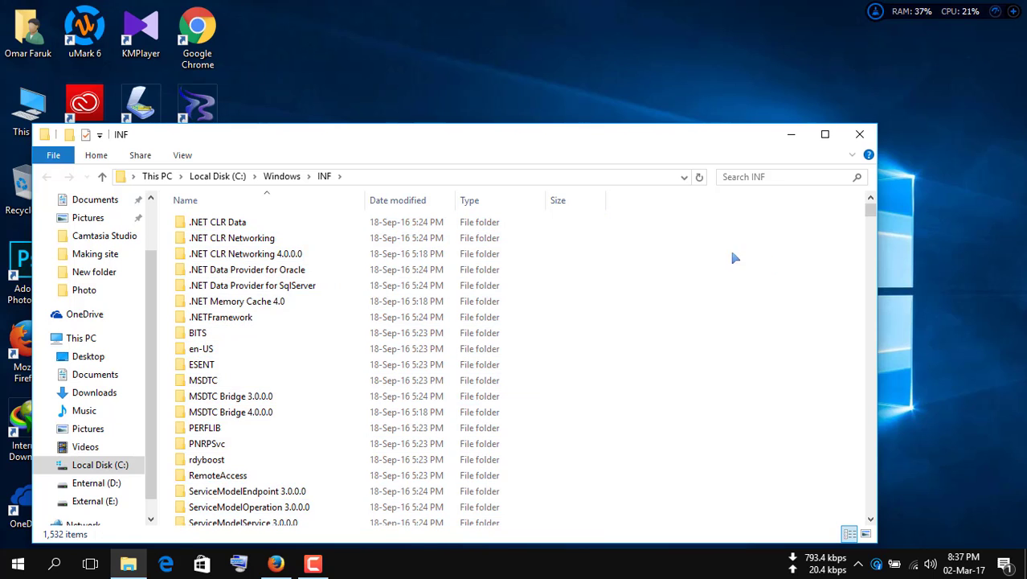
left_click_drag(656, 229, 185, 274)
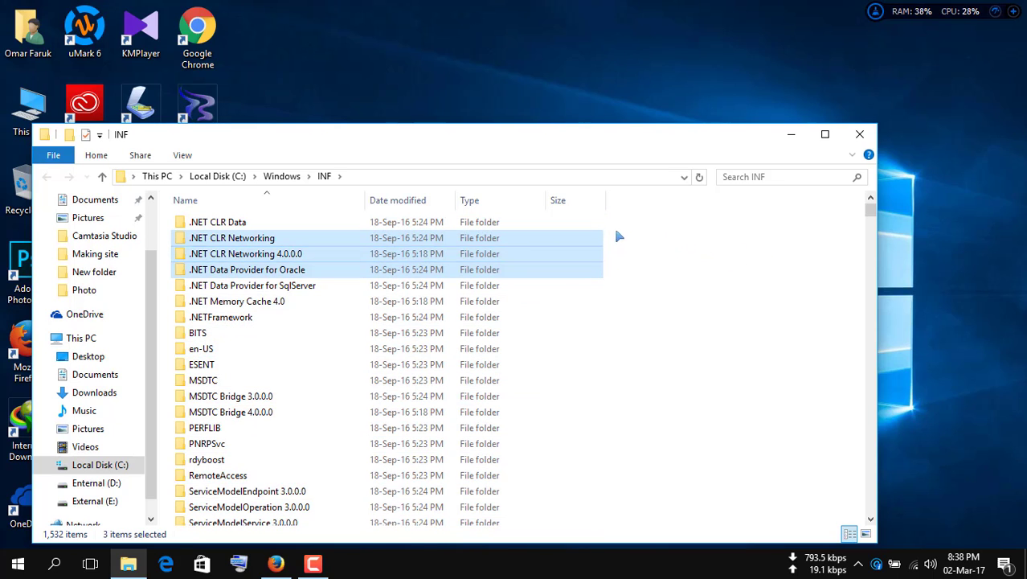
left_click(627, 219)
left_click_drag(619, 215, 347, 463)
left_click(737, 275)
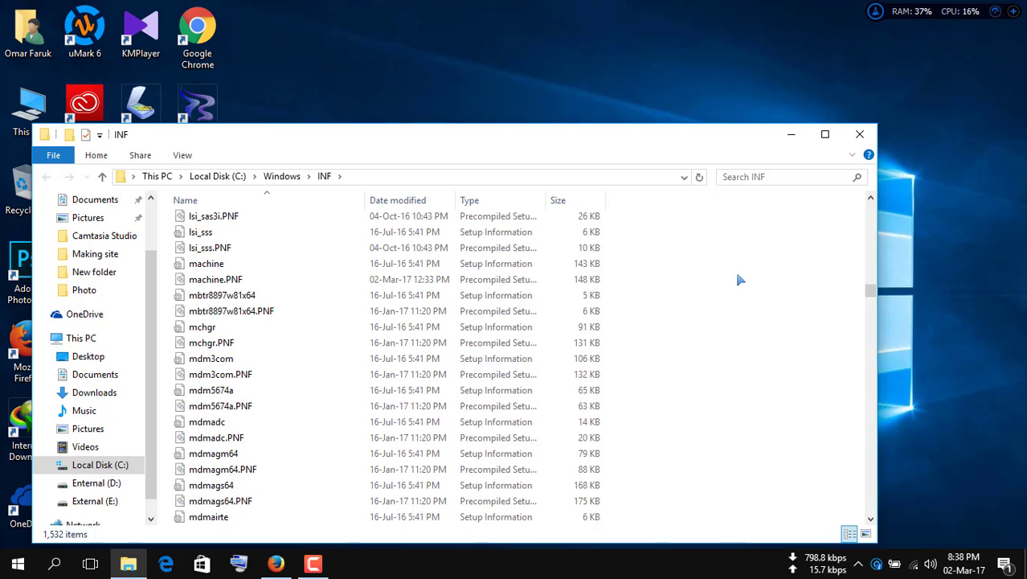
key("ctrl+a")
left_click(606, 284)
right_click(606, 284)
left_click(662, 231)
Step: Delete all items in the INF folder, continuing with administrator permission for all current items and skipping those that require TrustedInstaller permission
key("ctrl+a")
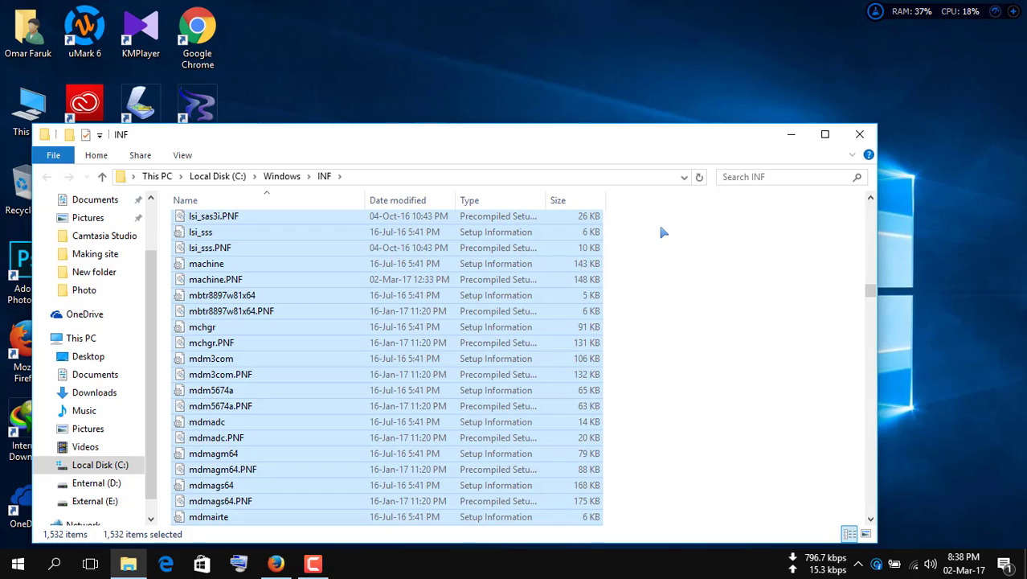
right_click(552, 259)
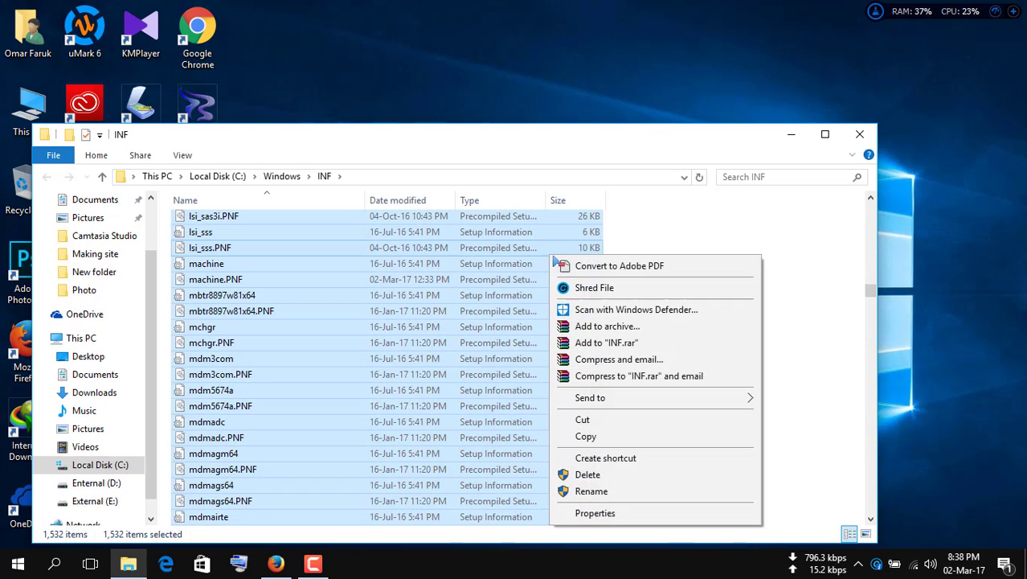
left_click(581, 475)
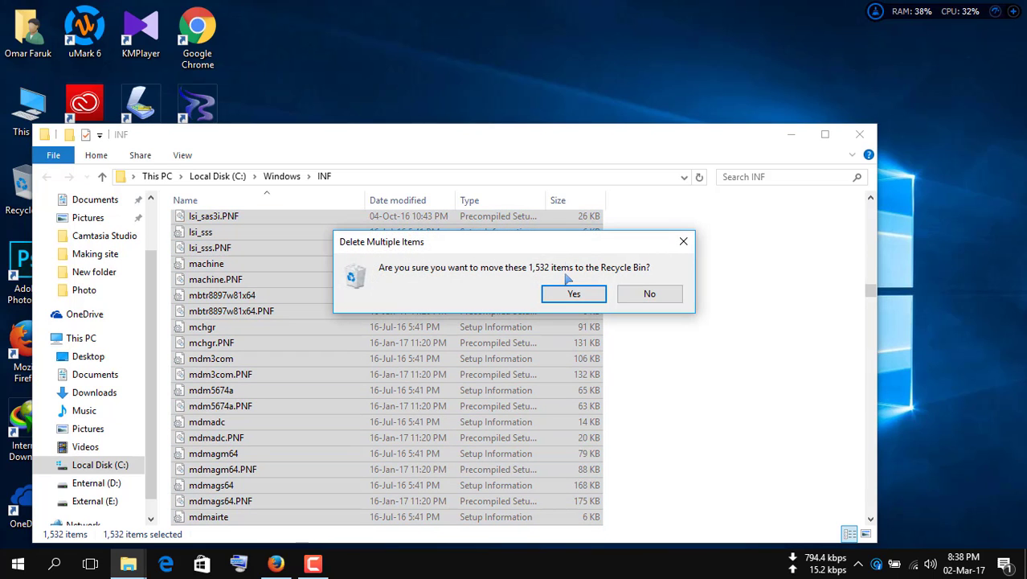
left_click(570, 293)
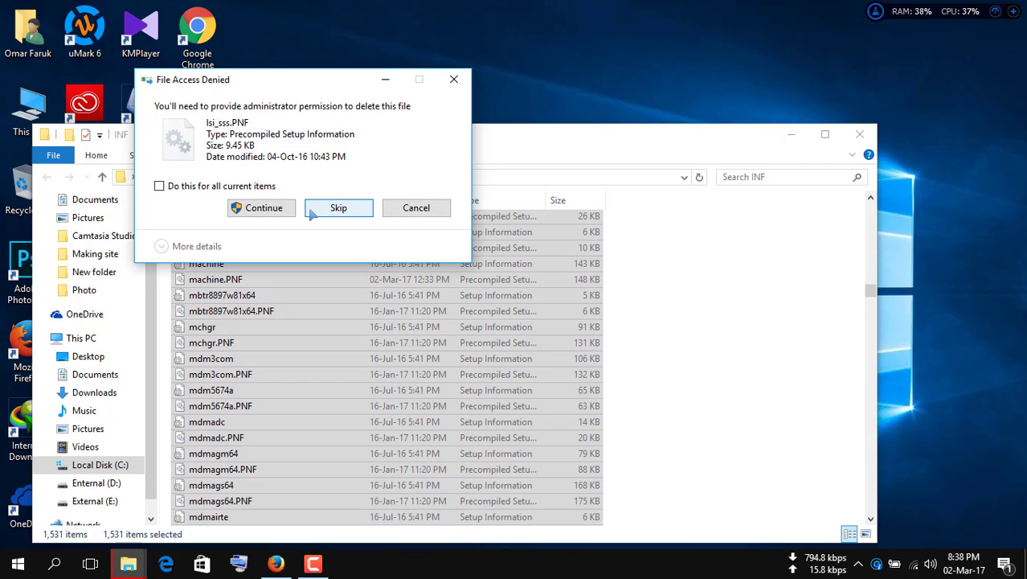
left_click(160, 186)
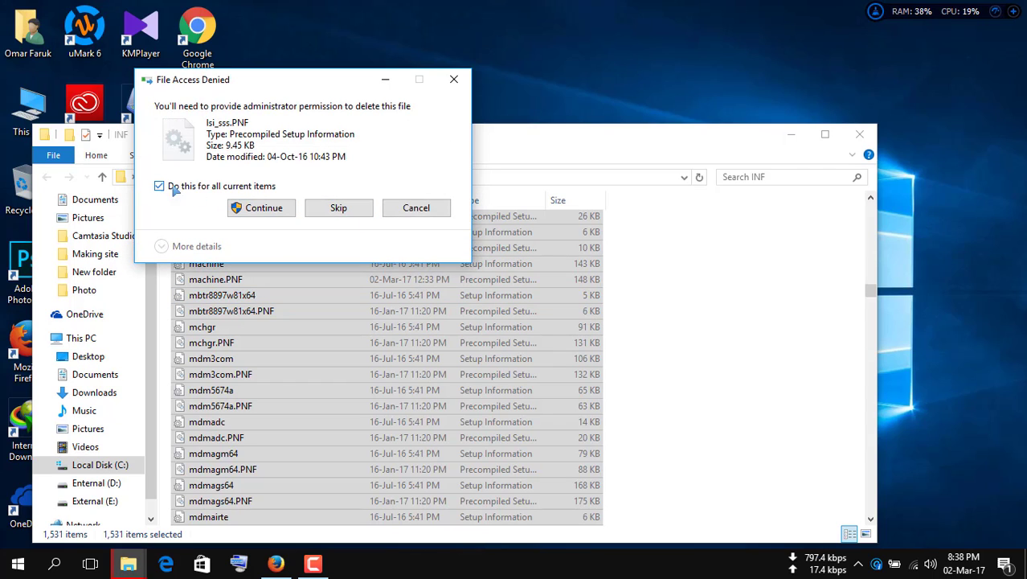
left_click(259, 207)
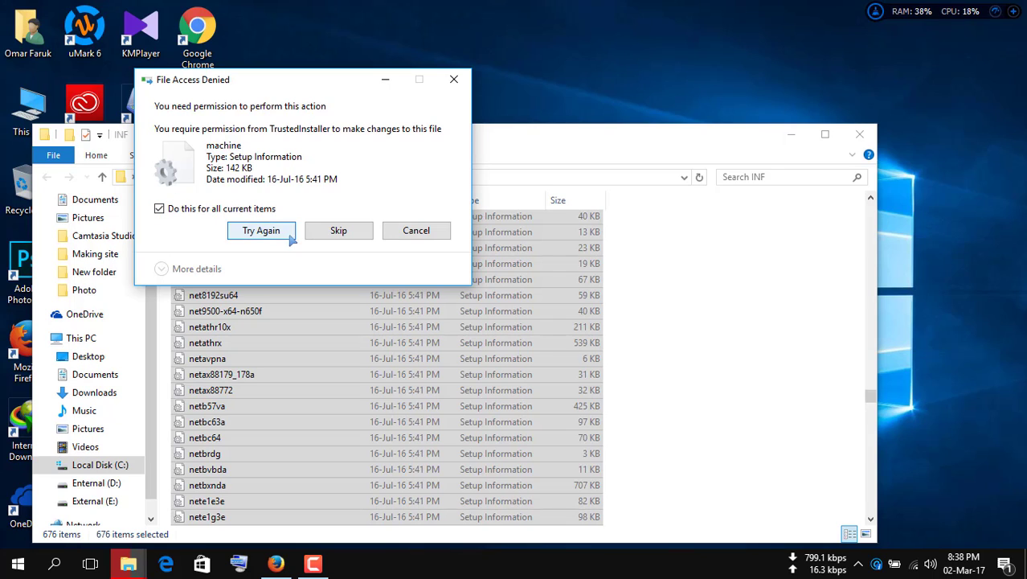
left_click(338, 230)
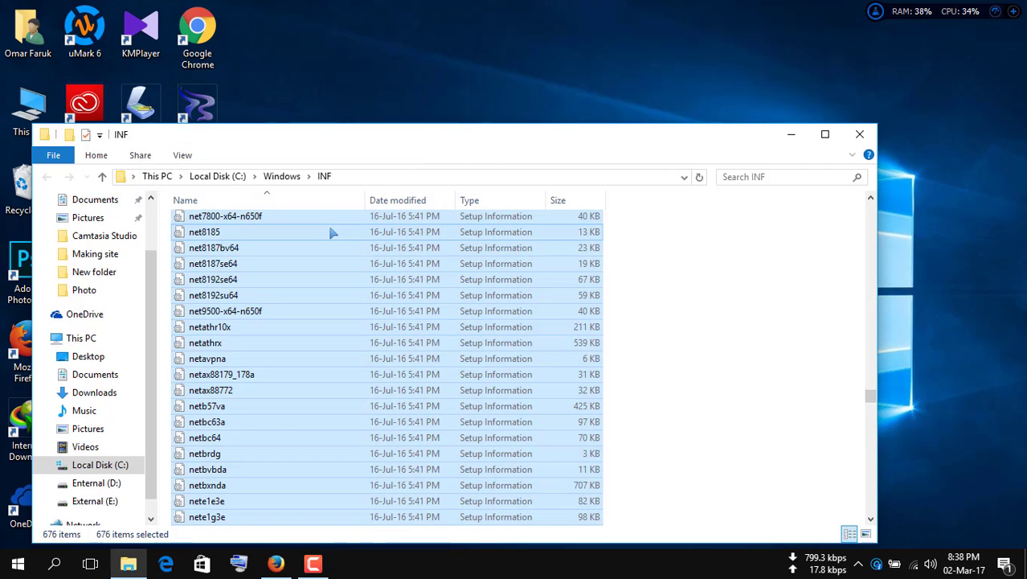
Step: Try to delete the remaining selected INF items again, retrying for all current items, and dismiss the access prompt
scroll(626, 297, "up", 10)
scroll(626, 297, "up", 20)
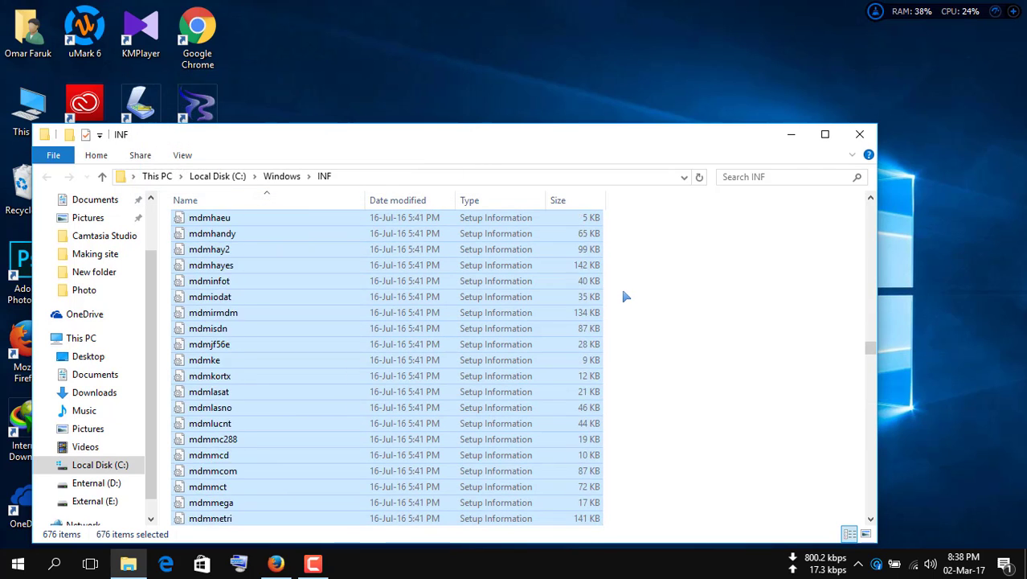
scroll(625, 297, "up", 6)
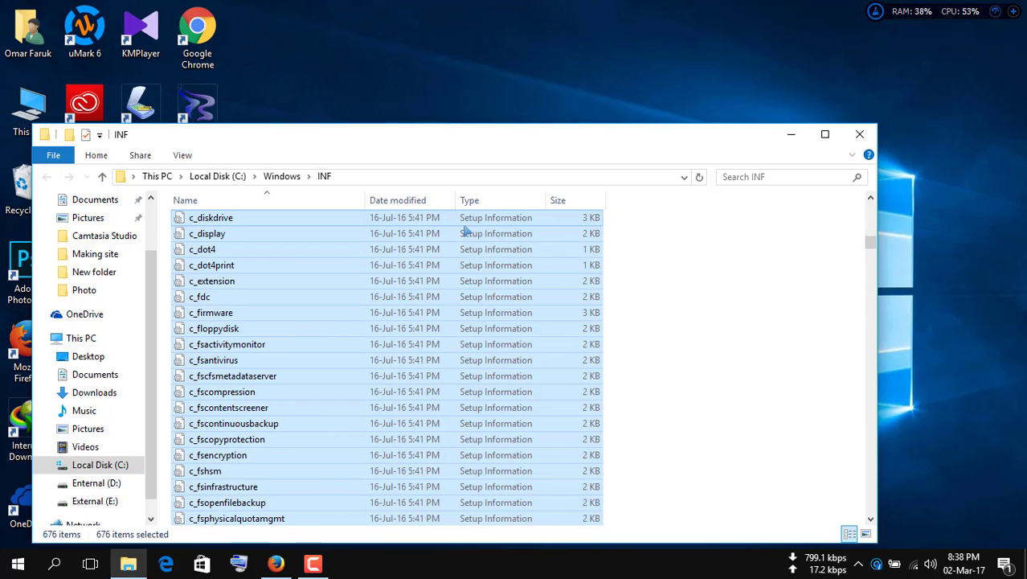
right_click(466, 228)
left_click(503, 445)
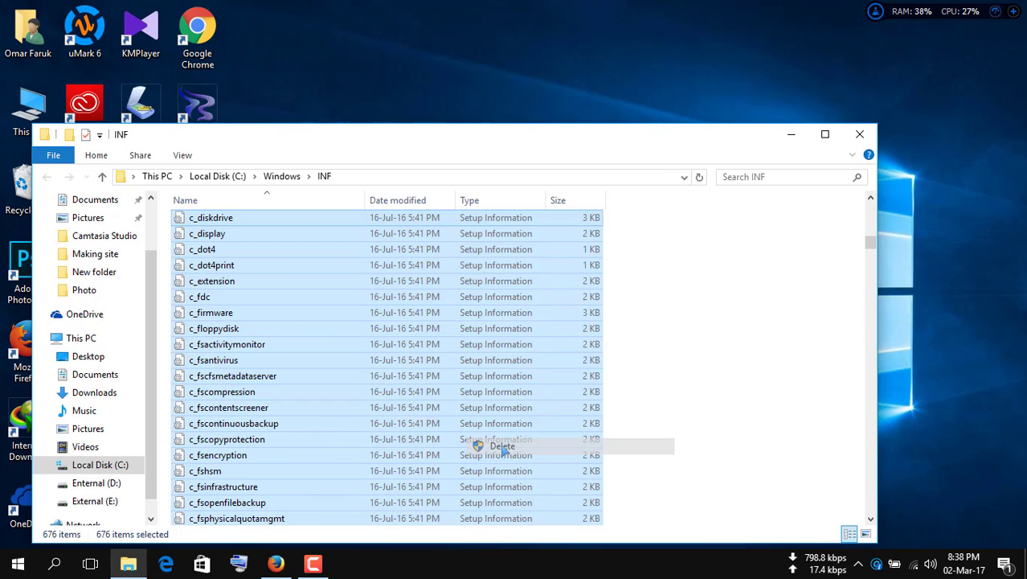
left_click(574, 295)
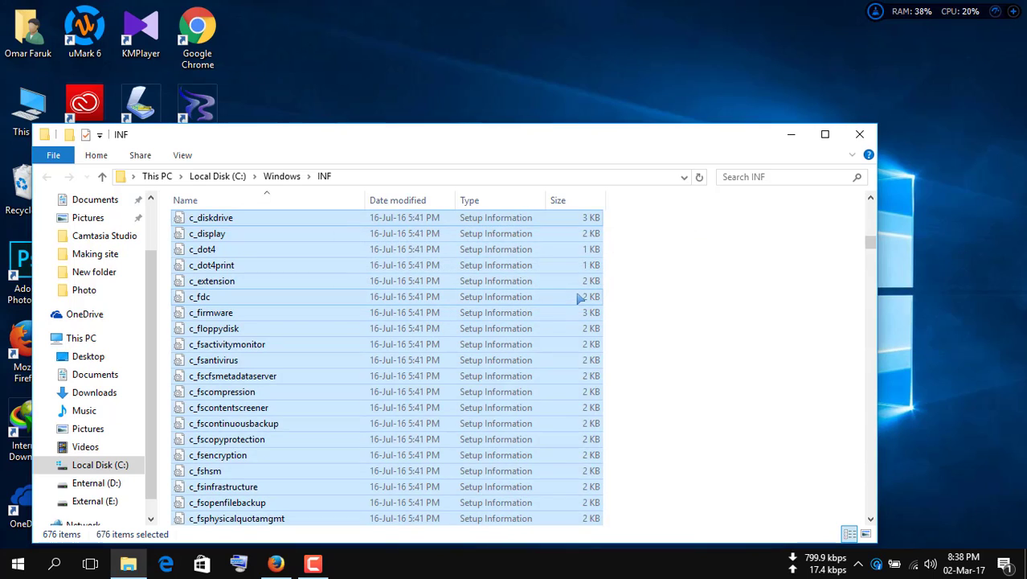
left_click(493, 208)
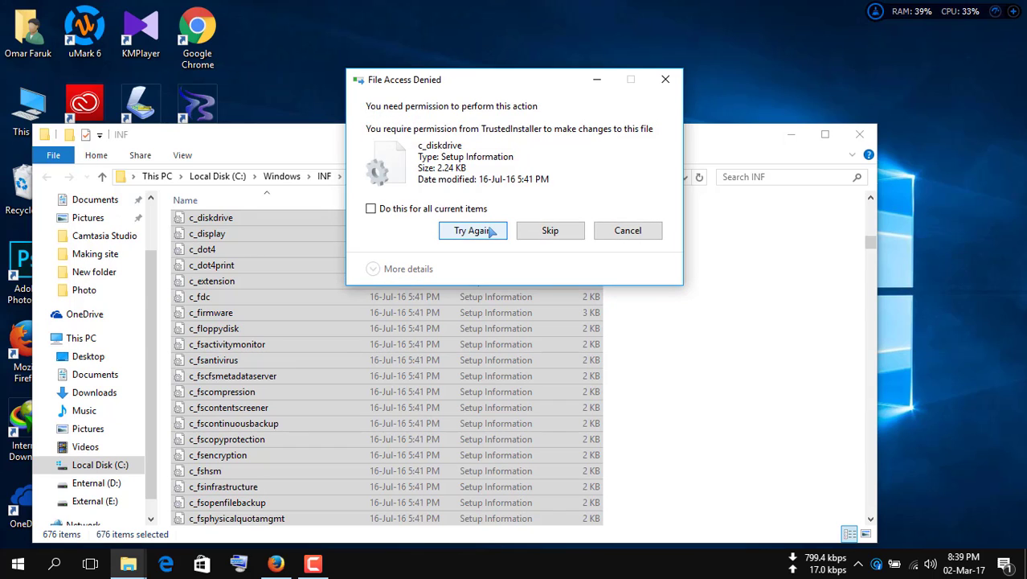
left_click(372, 209)
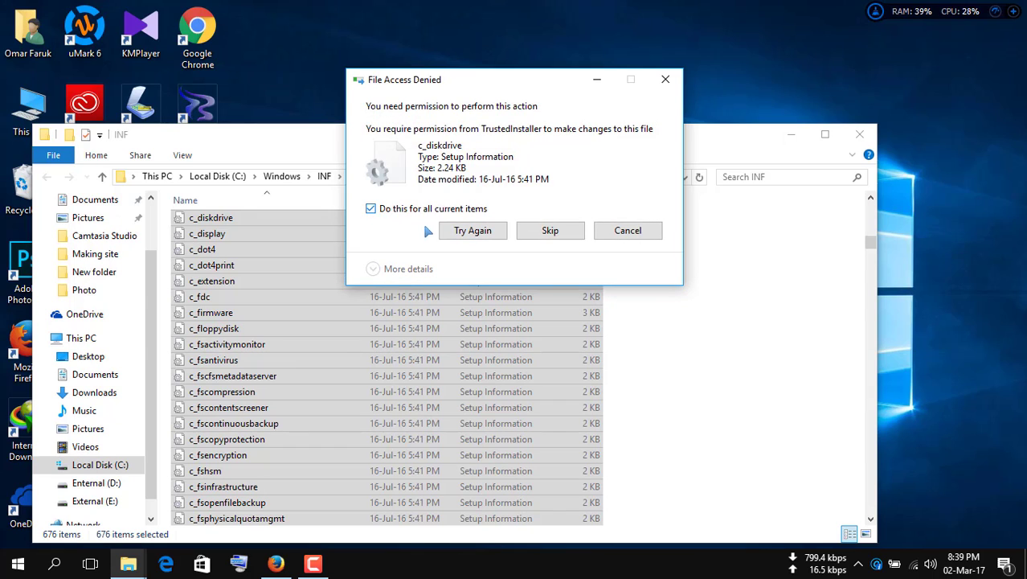
left_click(463, 233)
left_click(666, 79)
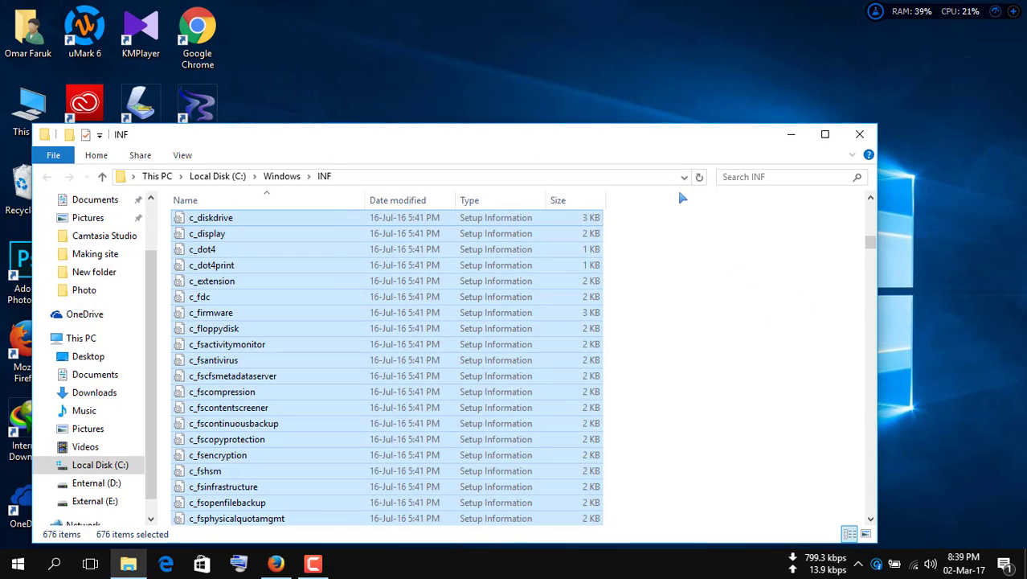
Step: Clear the selection and look through the items remaining in the INF folder
scroll(713, 330, "up", 15)
left_click(723, 273)
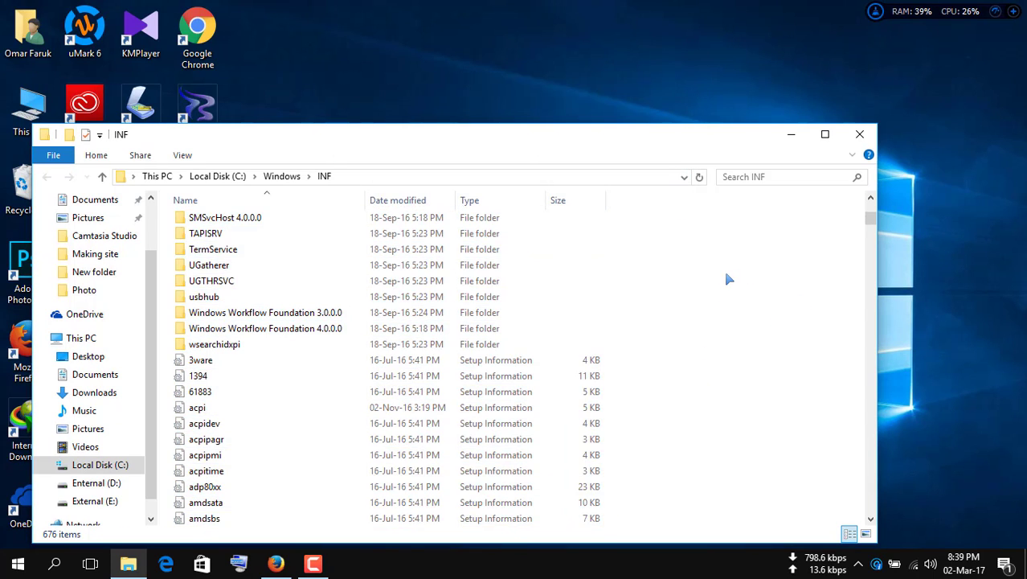
scroll(727, 267, "up", 6)
scroll(730, 266, "down", 20)
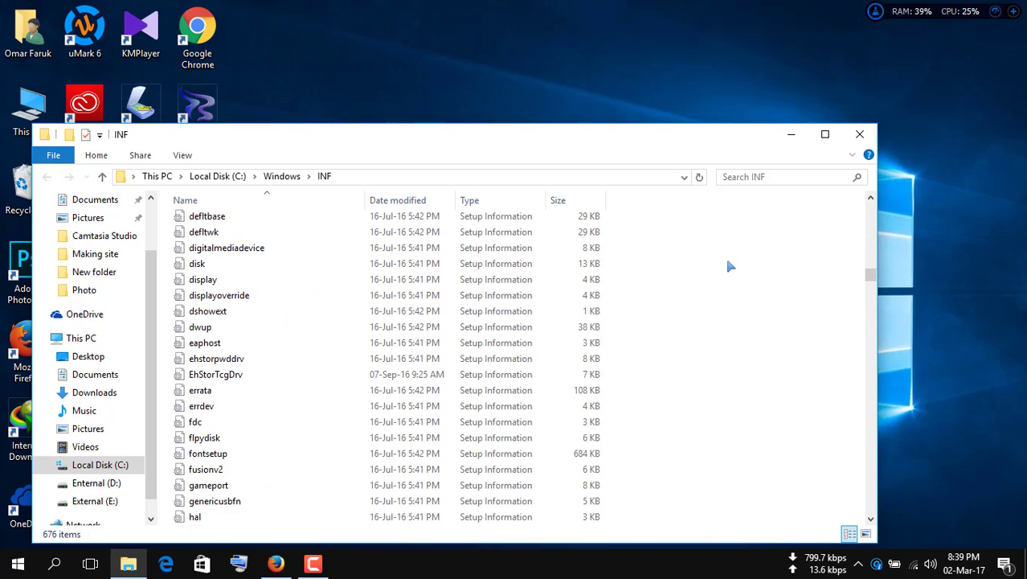
Step: Look further through the remaining INF items and close the folder window
scroll(724, 269, "down", 20)
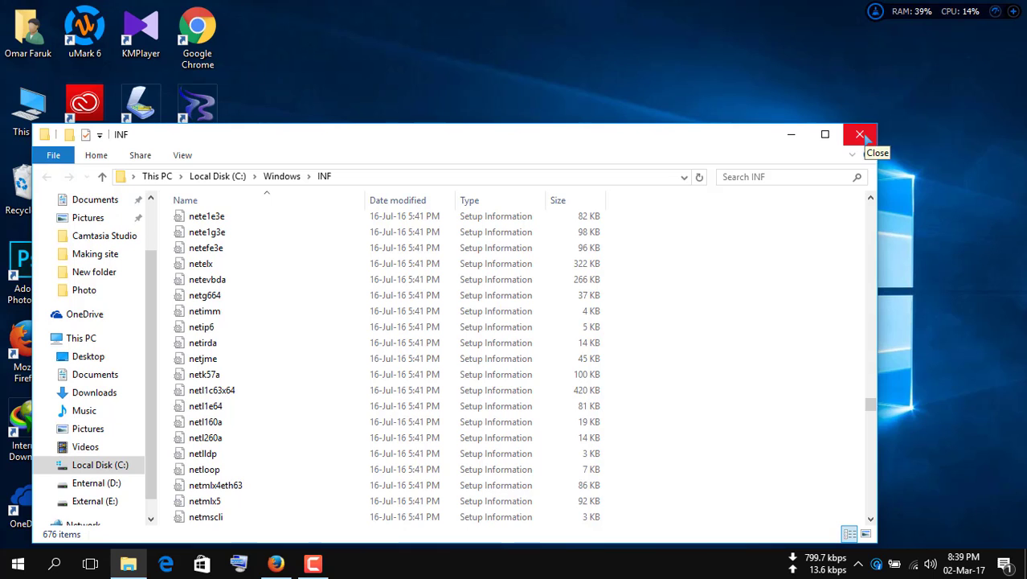
left_click(861, 135)
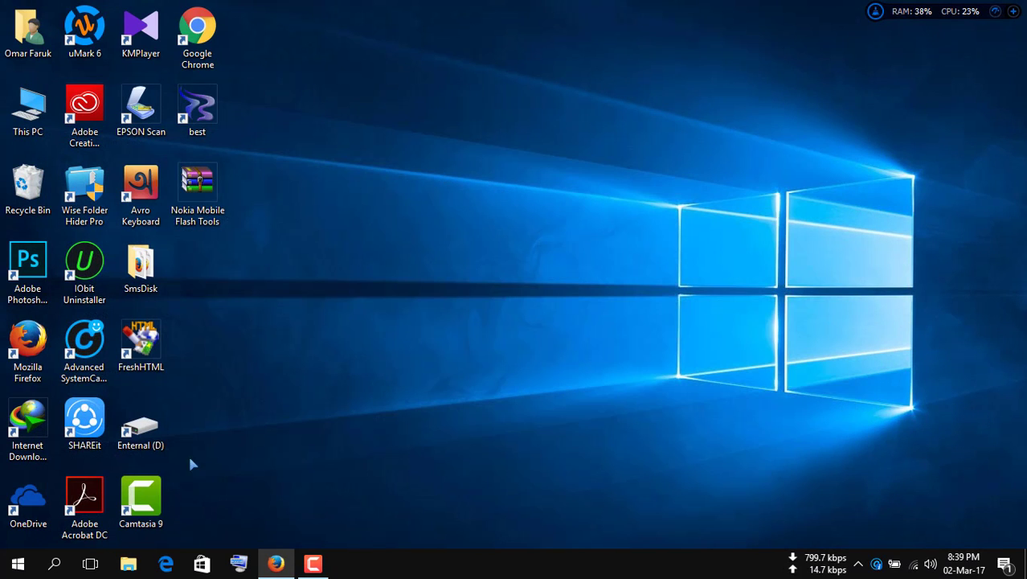
left_click(69, 564)
left_click(508, 313)
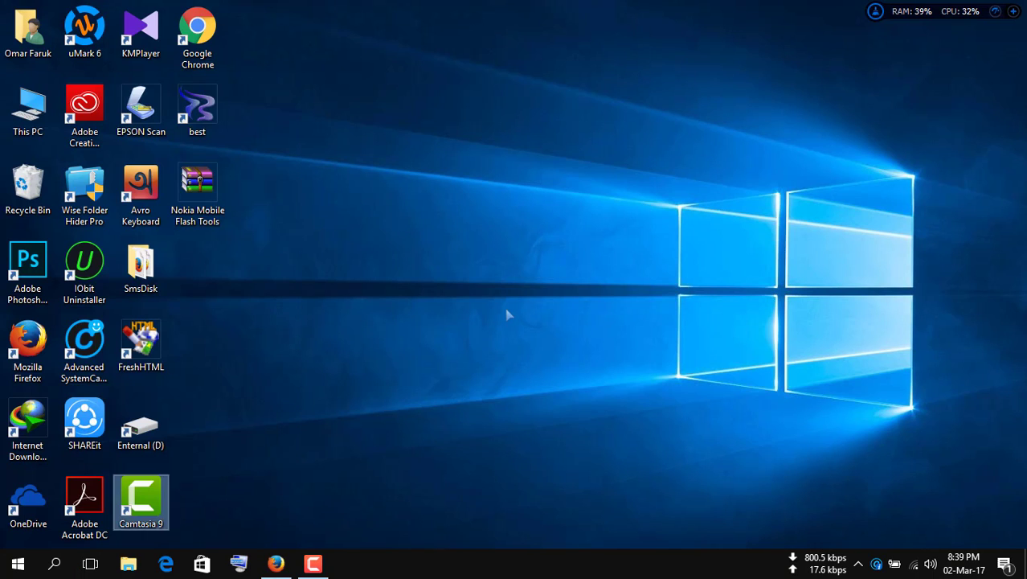
Step: Open the Windows Temp folder by running temp from the Run dialog
key("super+r")
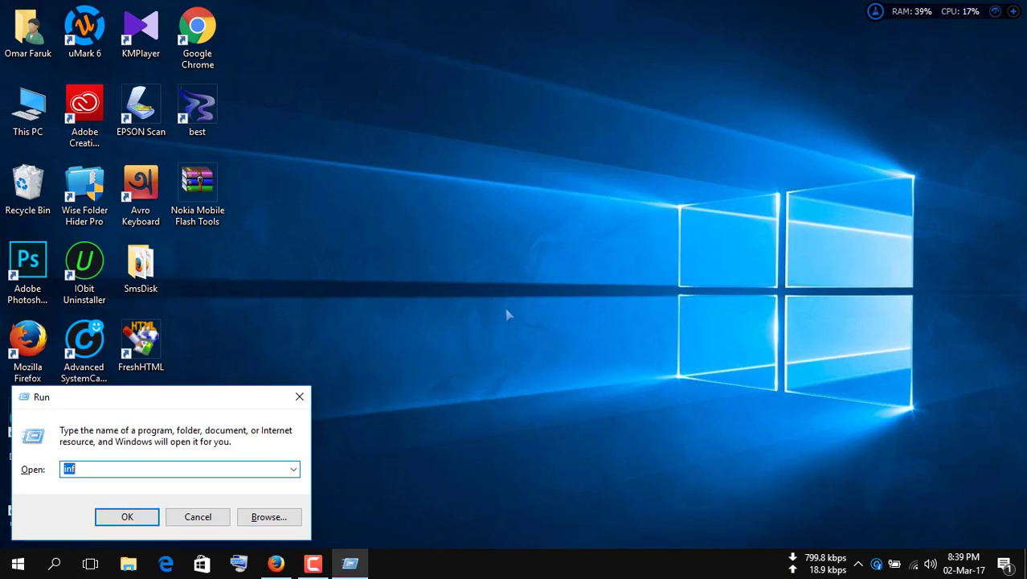
left_click_drag(197, 392, 500, 192)
left_click(397, 266)
key("BackSpace")
key("BackSpace")
key("BackSpace")
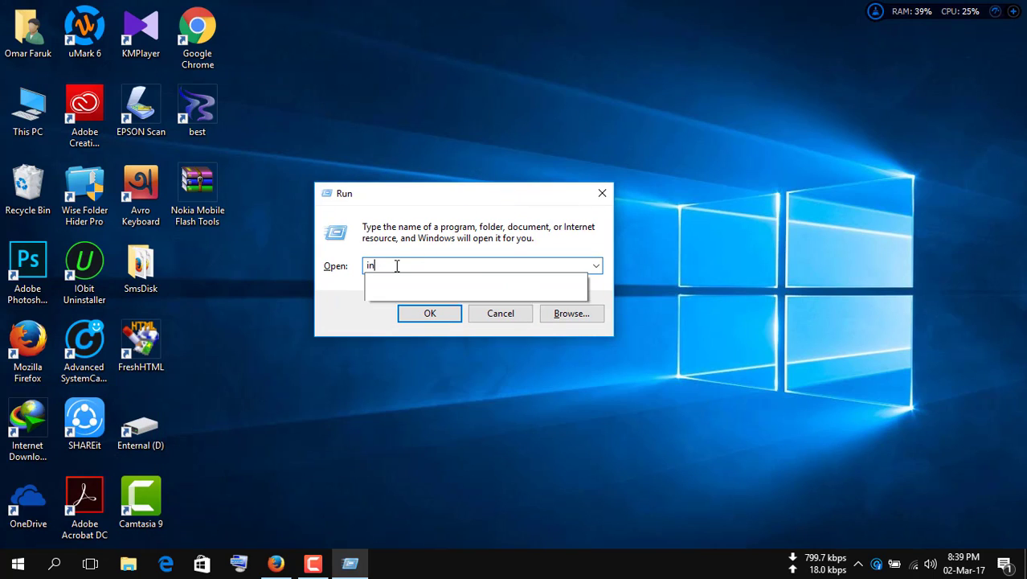
type("t")
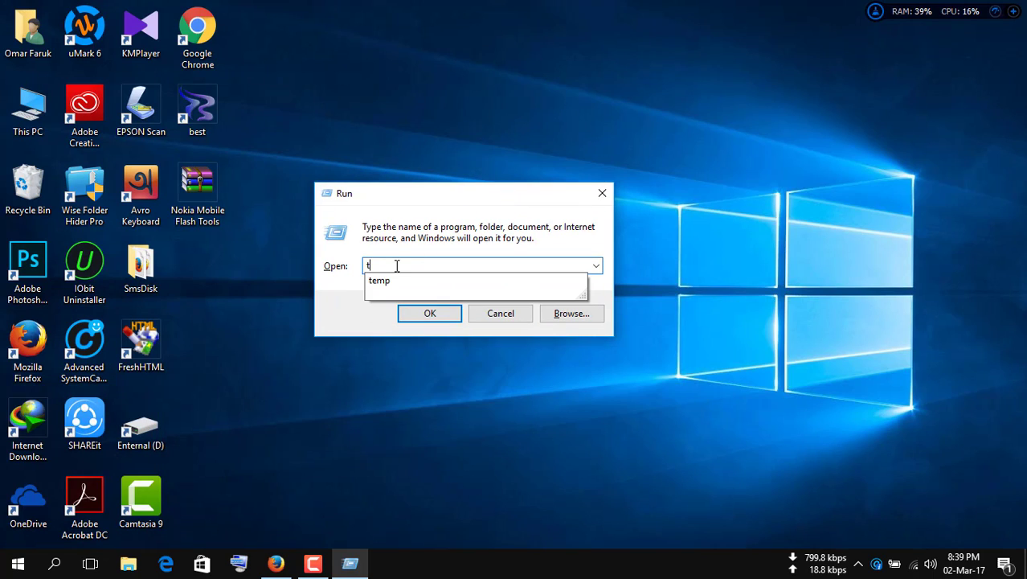
type("emp")
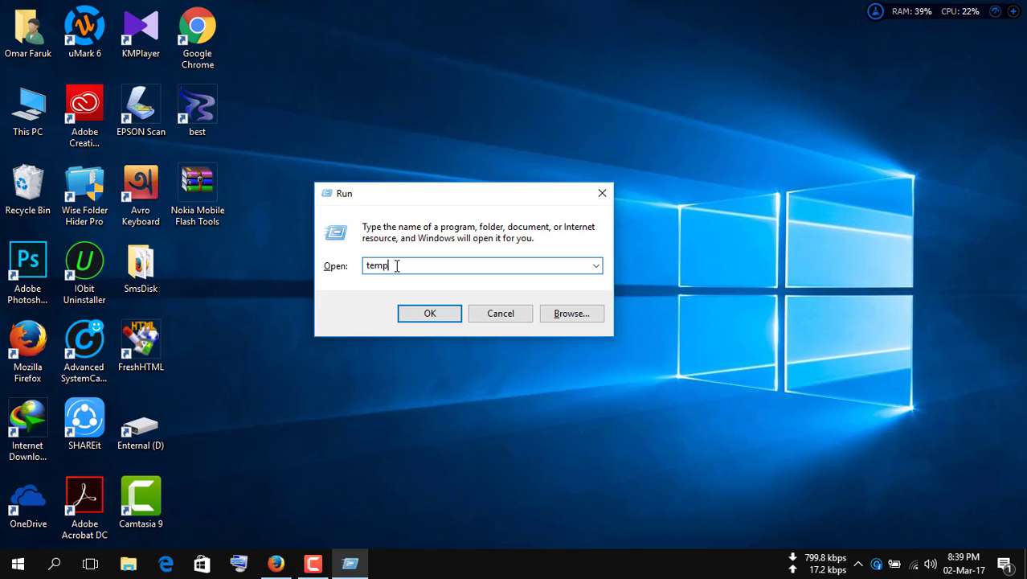
key("Return")
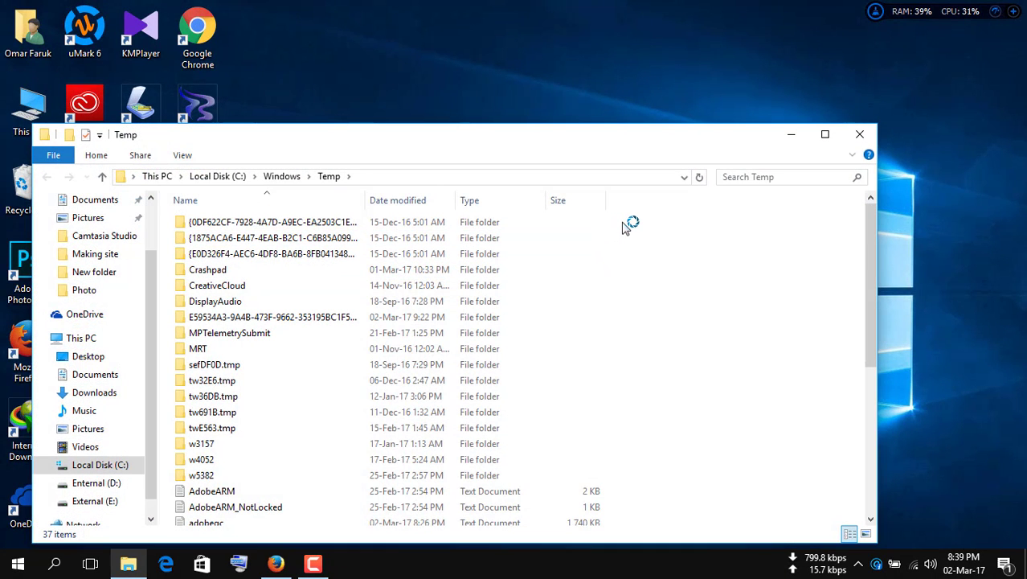
Step: Delete all items in the Windows Temp folder, continuing with administrator permission for all current items
left_click_drag(618, 222, 166, 566)
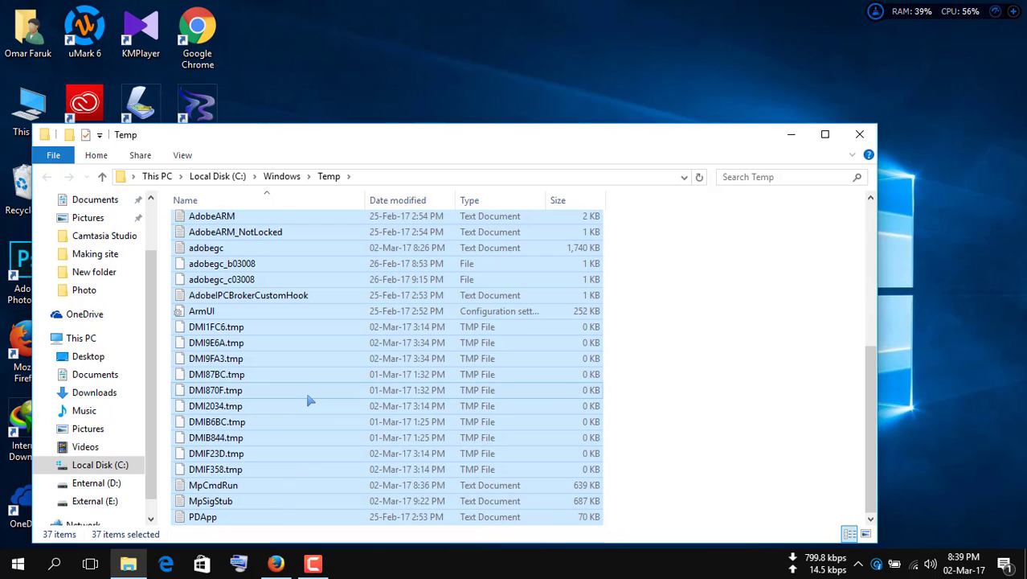
right_click(309, 399)
left_click(355, 346)
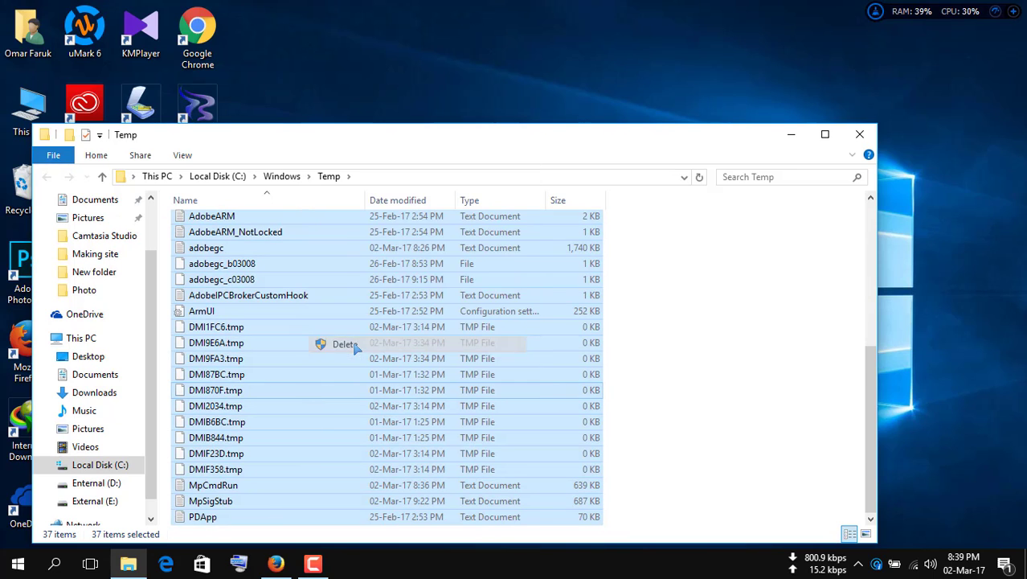
left_click(593, 294)
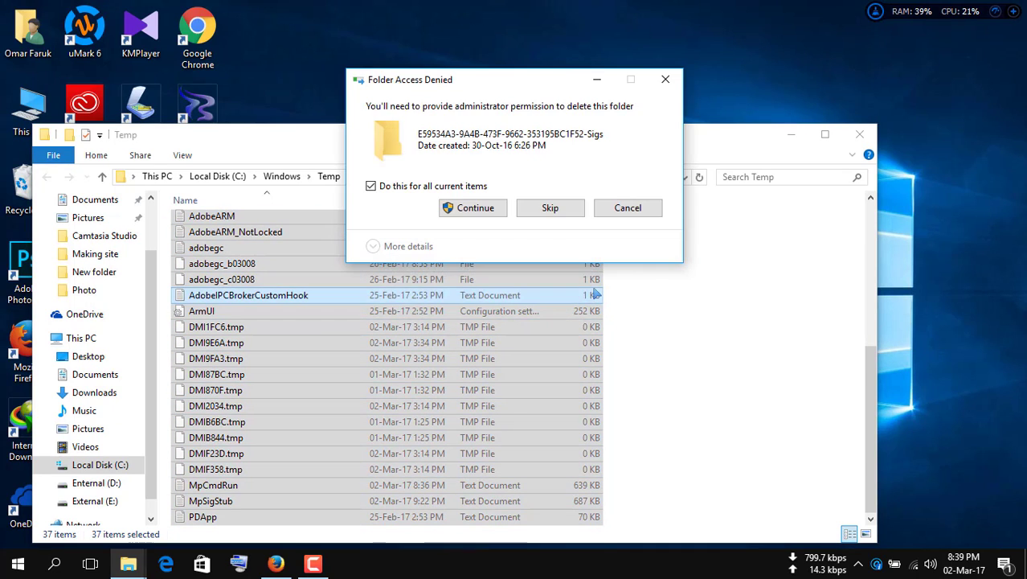
left_click(474, 209)
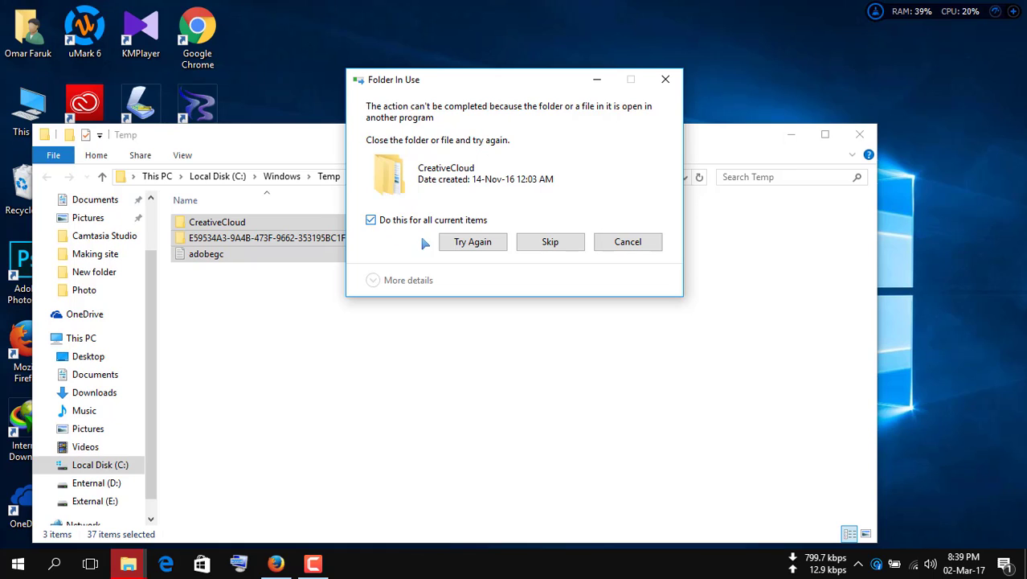
Step: Retry the in-use CreativeCloud folder once, skip all current in-use items, and close the recycling progress and Temp windows
left_click(445, 244)
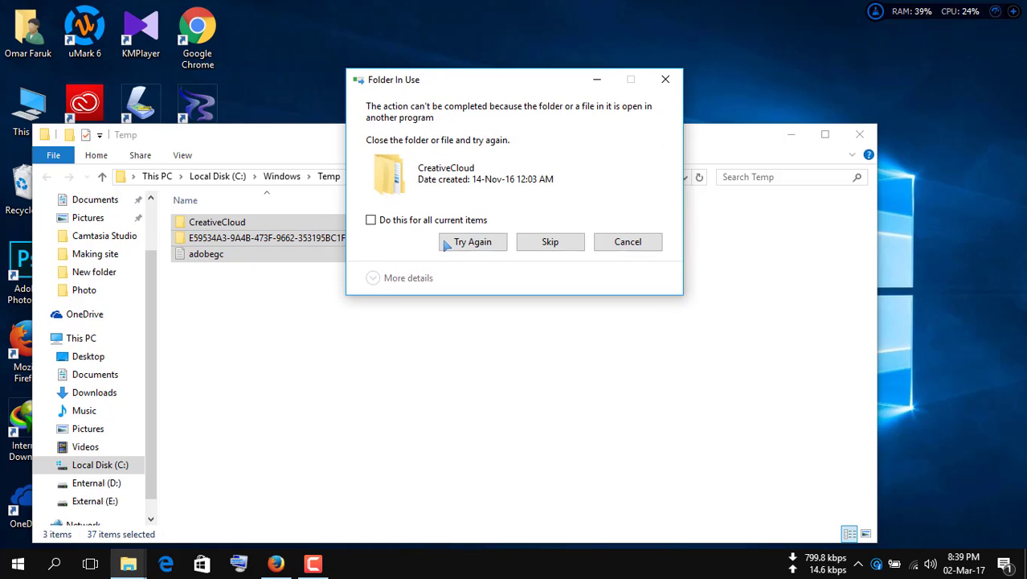
left_click(372, 221)
left_click(550, 241)
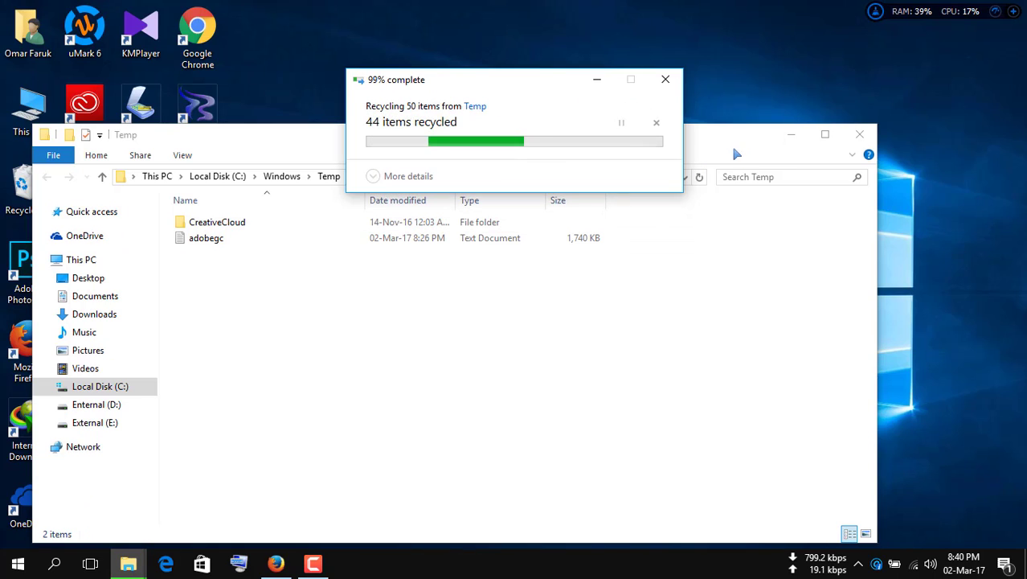
left_click(666, 80)
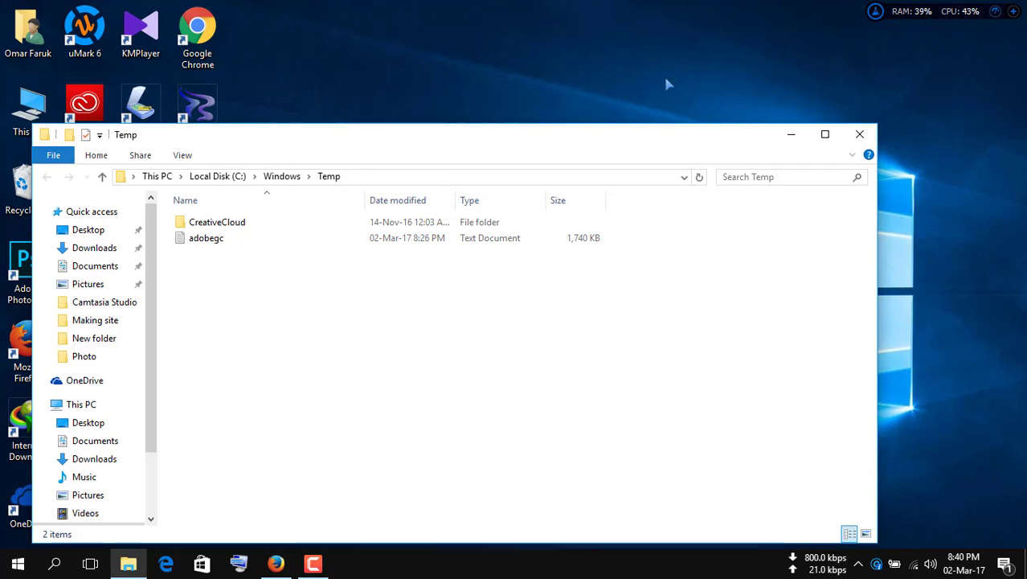
left_click(862, 135)
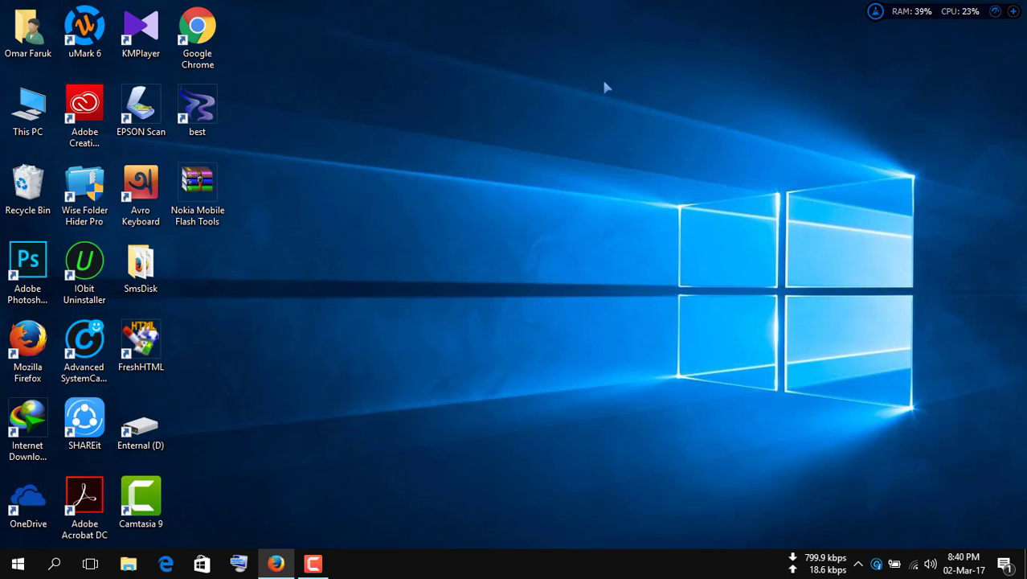
Step: Open the user's local Temp folder by running %temp% from the Run dialog
left_click(55, 564)
left_click(436, 419)
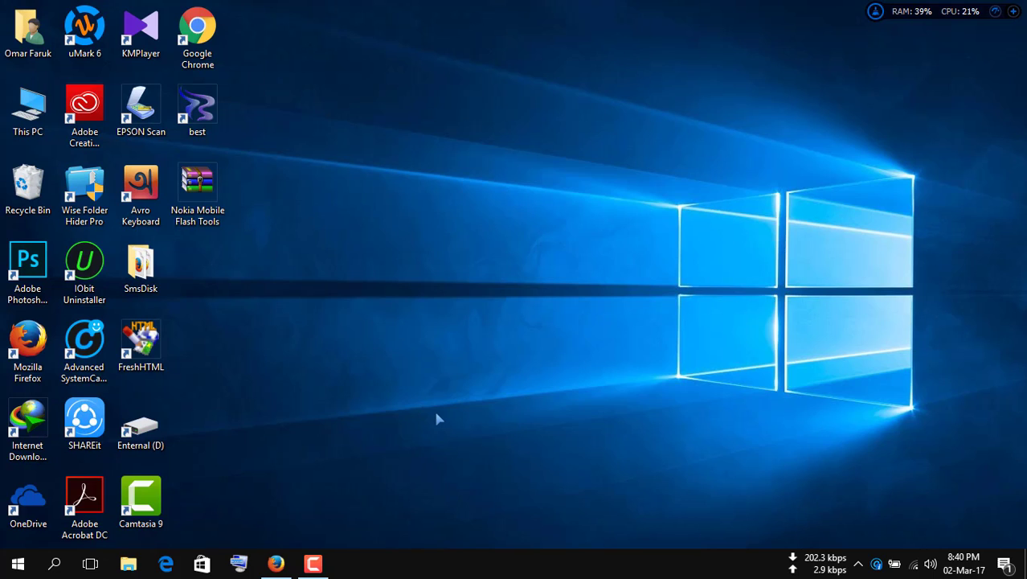
key("super+r")
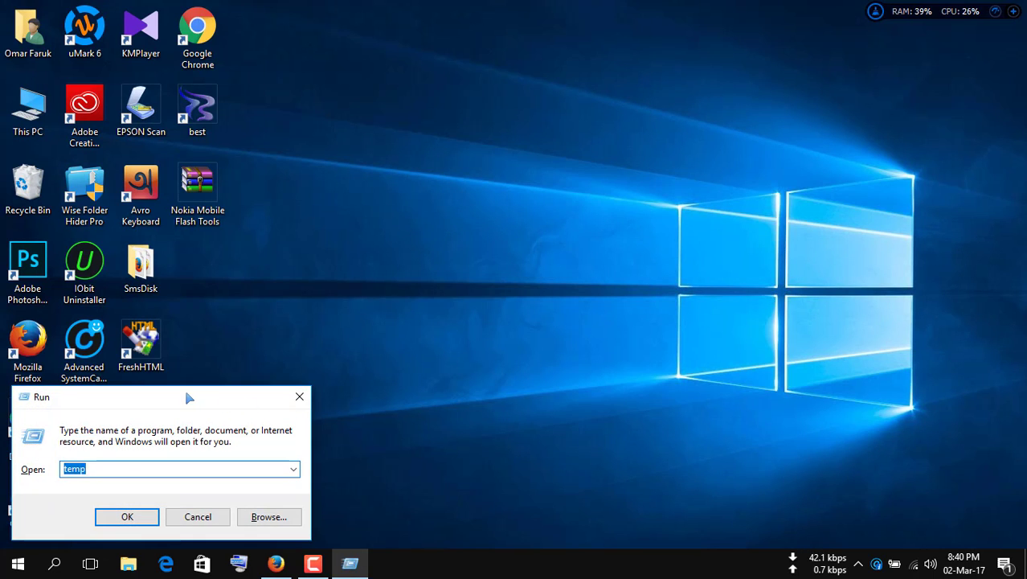
left_click_drag(184, 390, 536, 208)
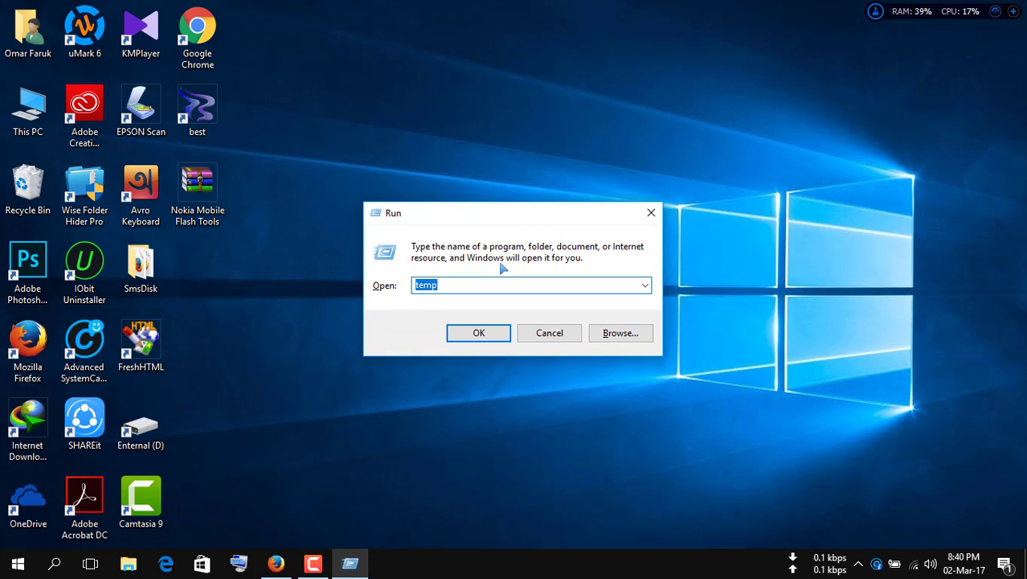
left_click(416, 287)
type("%")
left_click(450, 286)
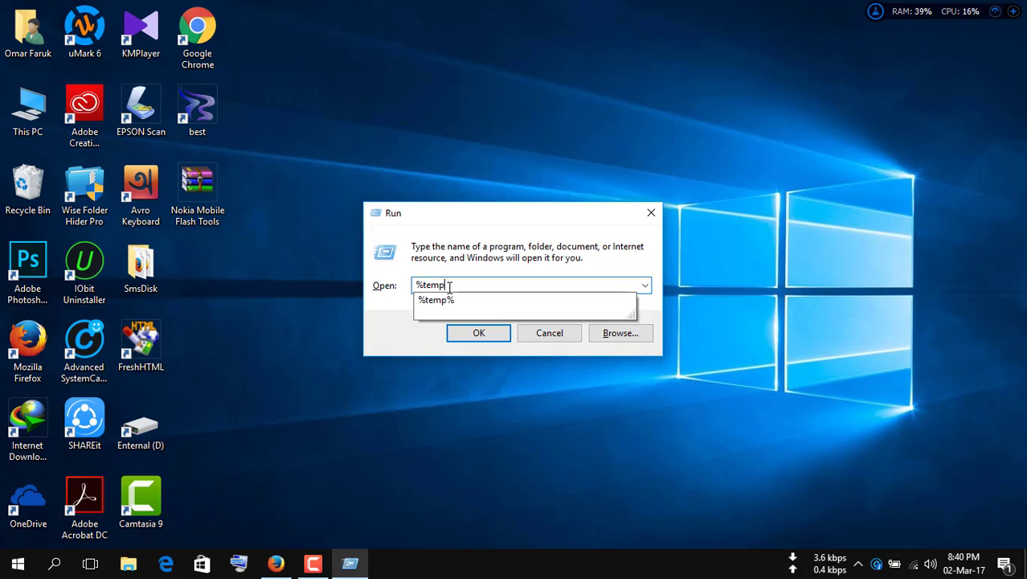
type("%")
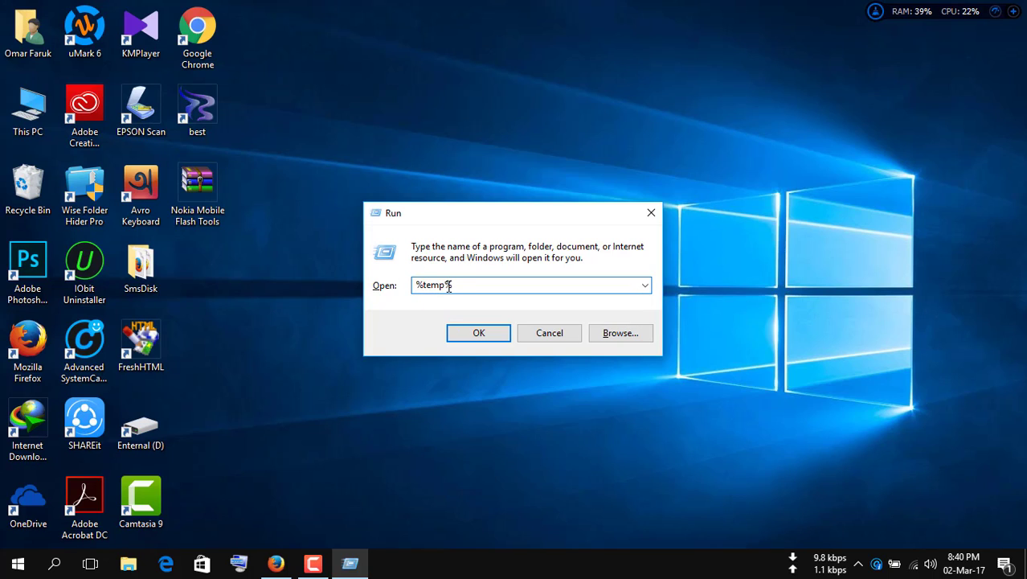
left_click(478, 332)
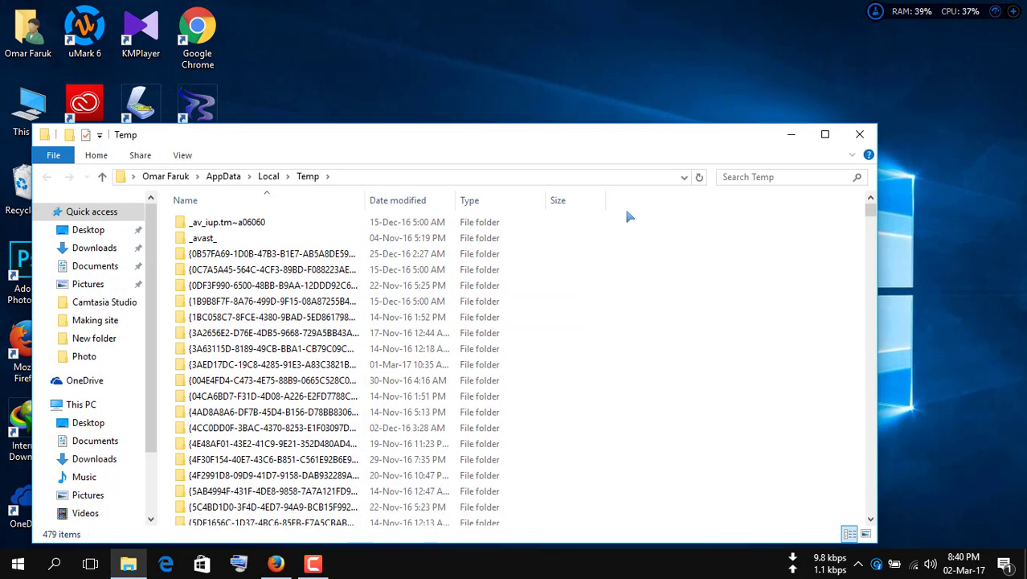
Step: Move all items in the user's local Temp folder to the Recycle Bin, granting administrator permission for all current items
left_click_drag(619, 218, 475, 268)
left_click(666, 216)
key("ctrl+a")
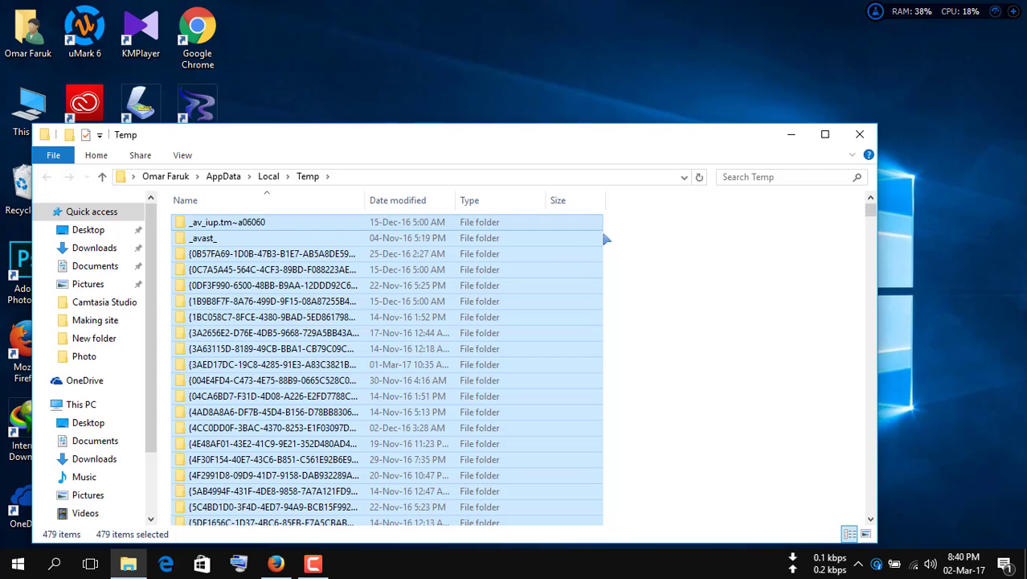
right_click(561, 242)
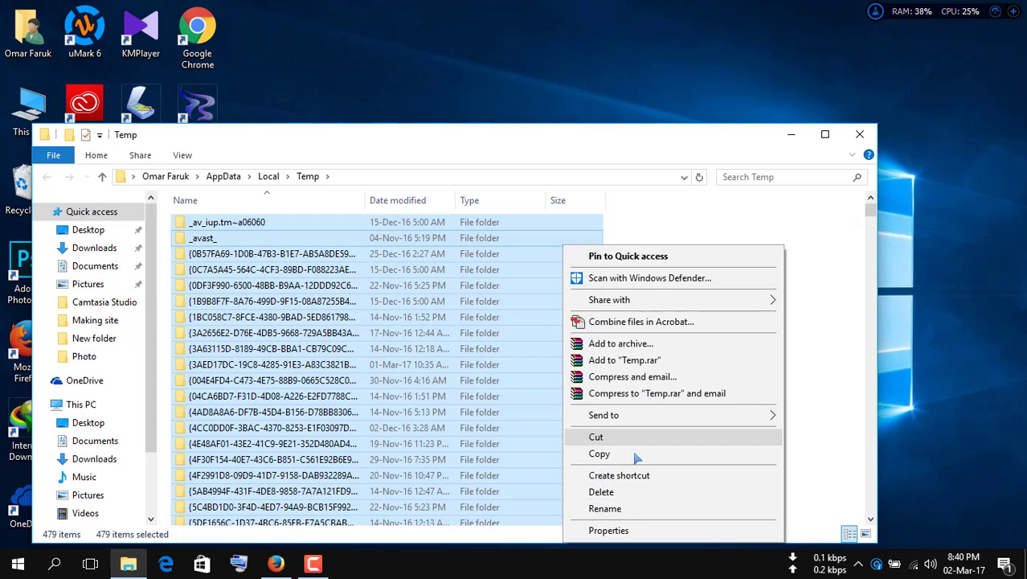
left_click(604, 494)
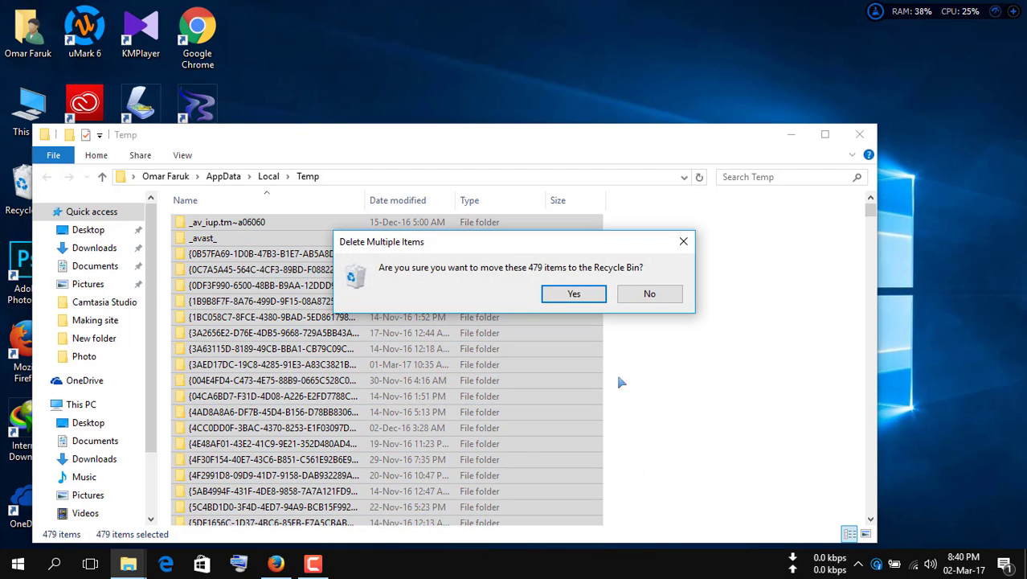
left_click(574, 294)
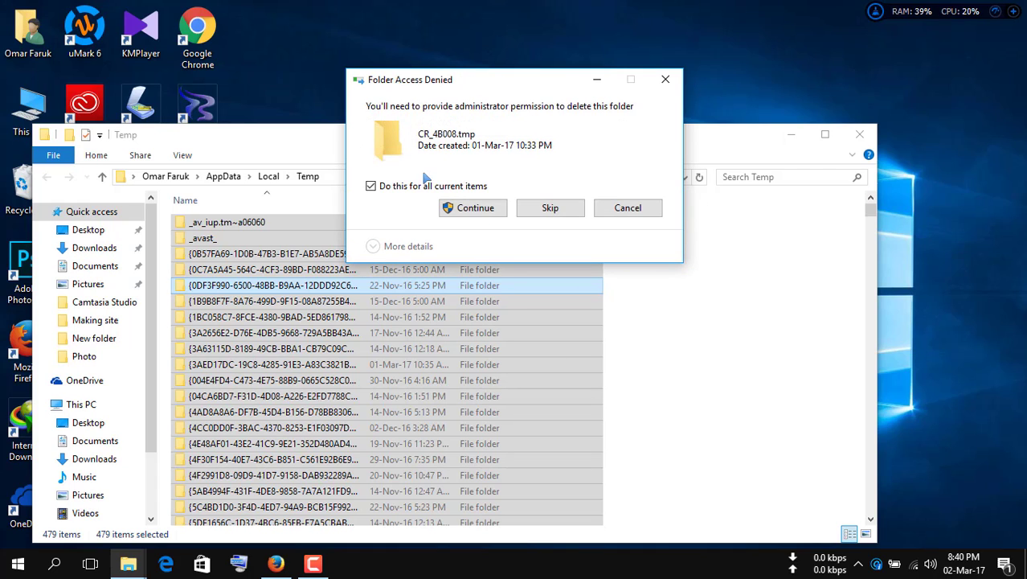
left_click(473, 208)
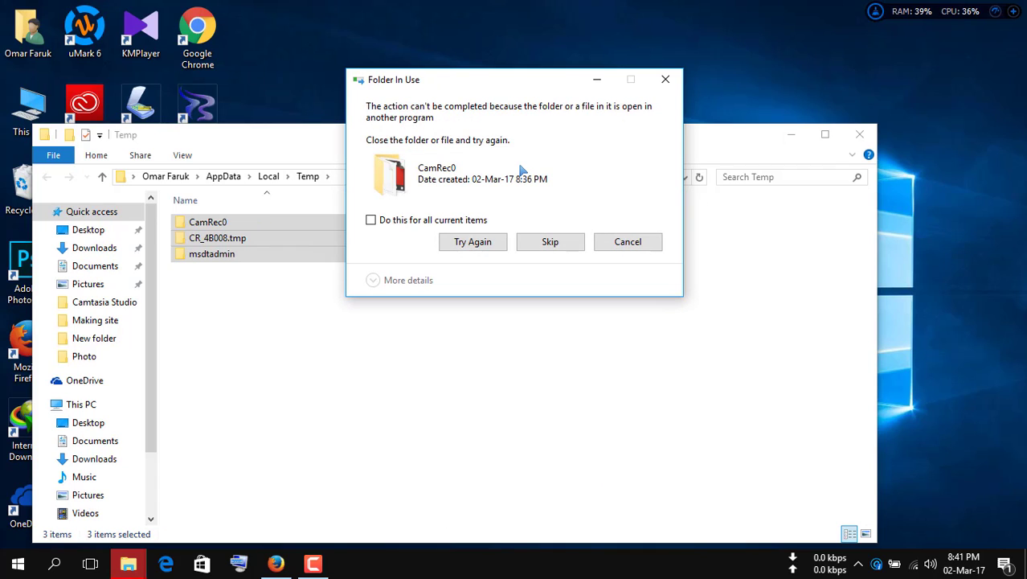
Step: Skip all current items that are in use, cancel the remaining recycling, and close the Temp folder window
left_click(369, 220)
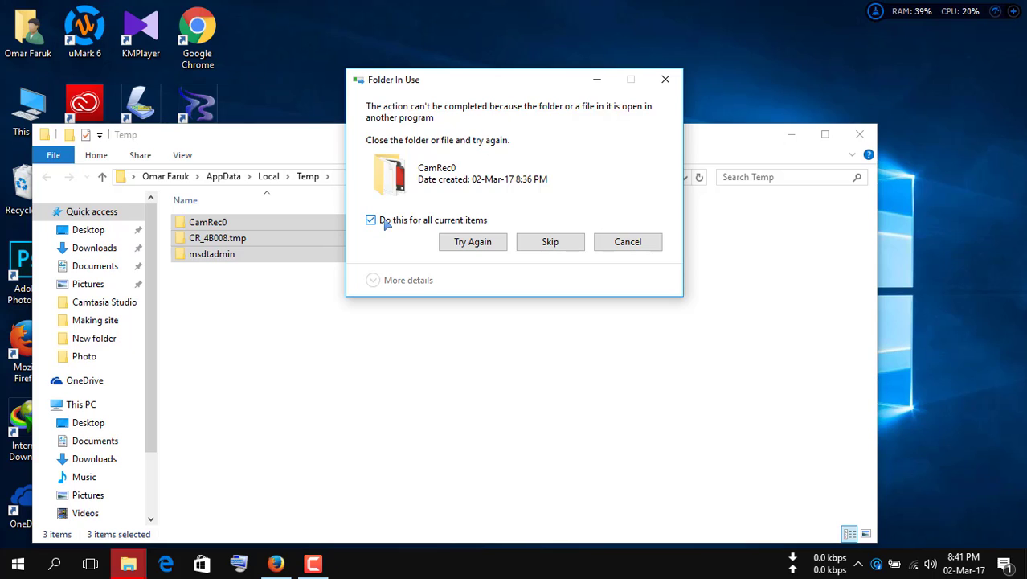
left_click(549, 242)
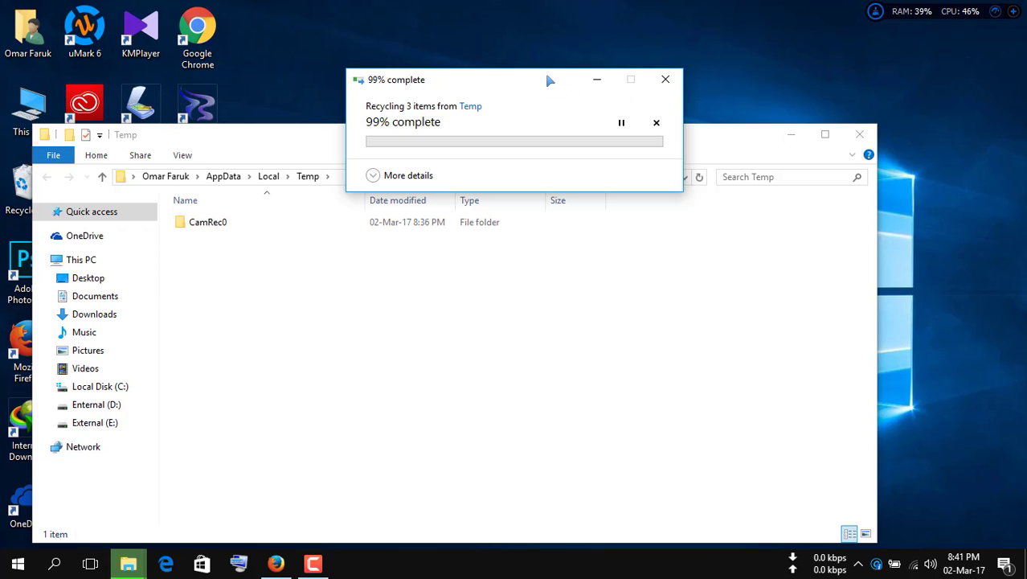
left_click_drag(553, 80, 455, 263)
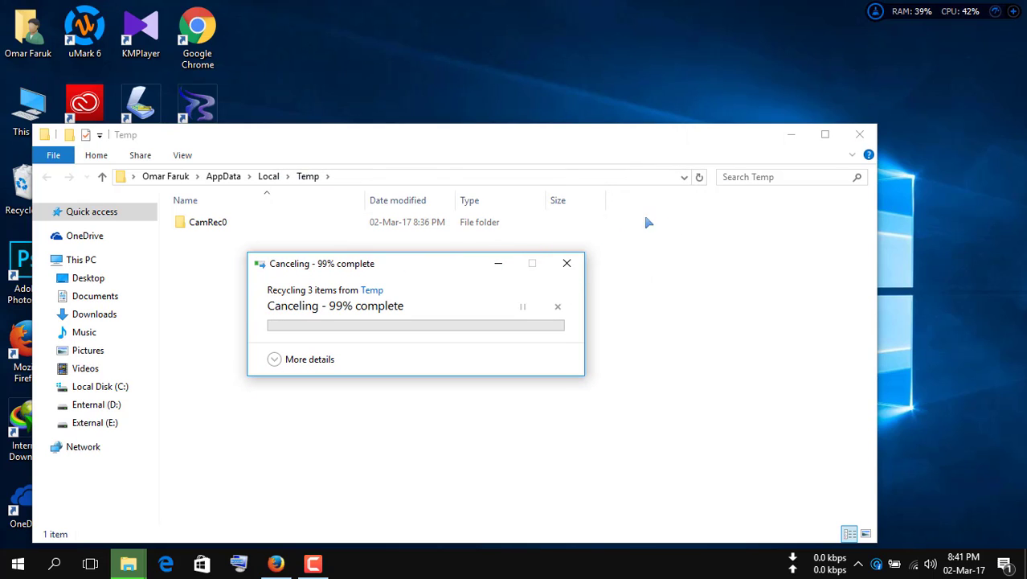
left_click(567, 263)
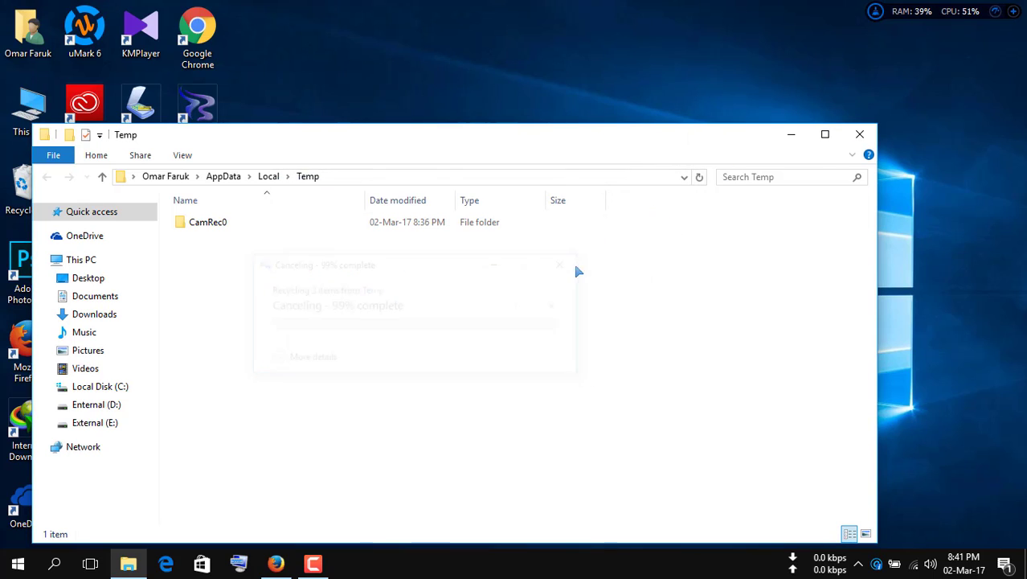
left_click(859, 134)
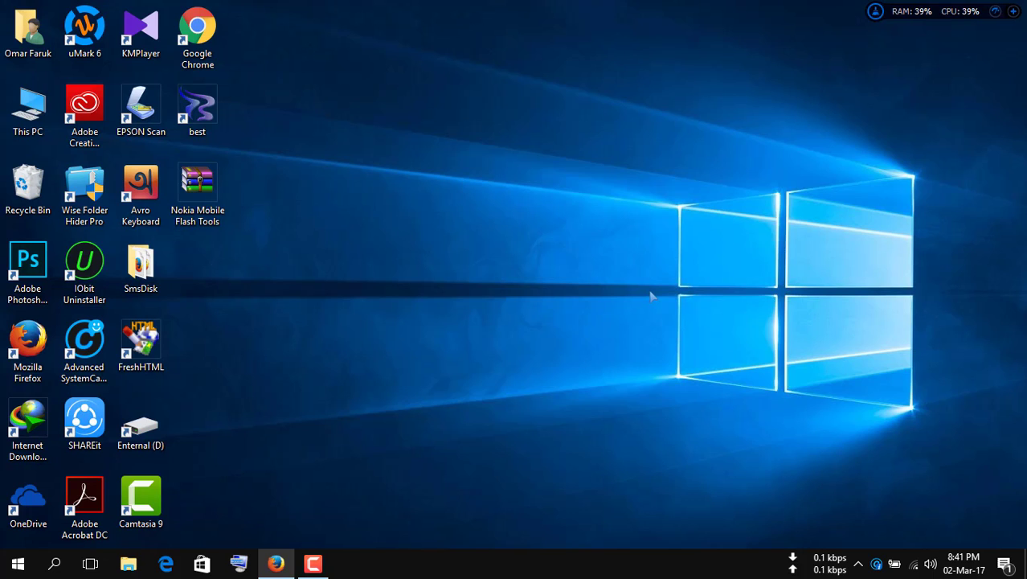
Step: Open the Windows prefetch folder by running prefetch from the Run dialog and granting permanent access to the folder
key("super+r")
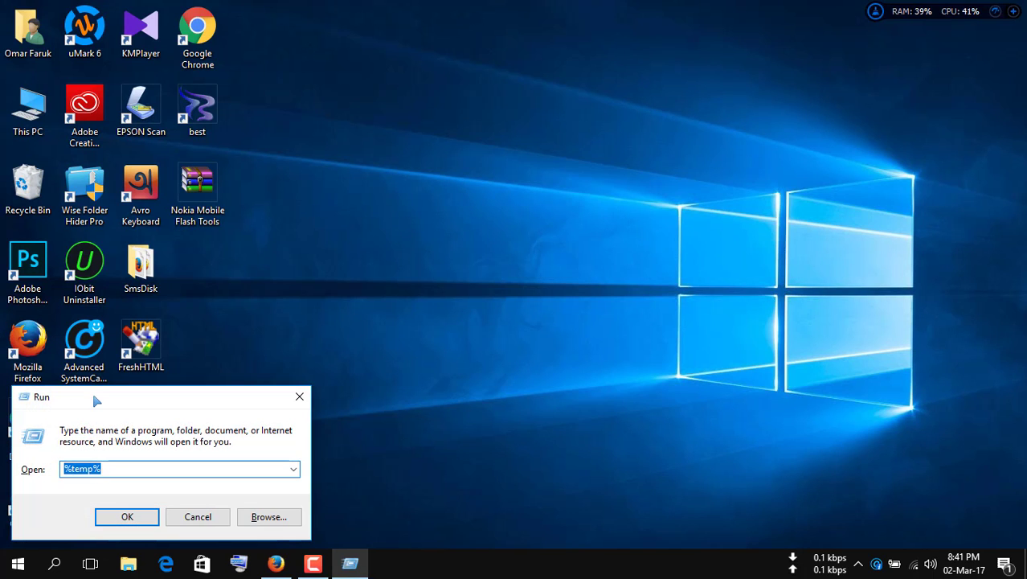
left_click_drag(91, 392, 420, 156)
left_click(450, 233)
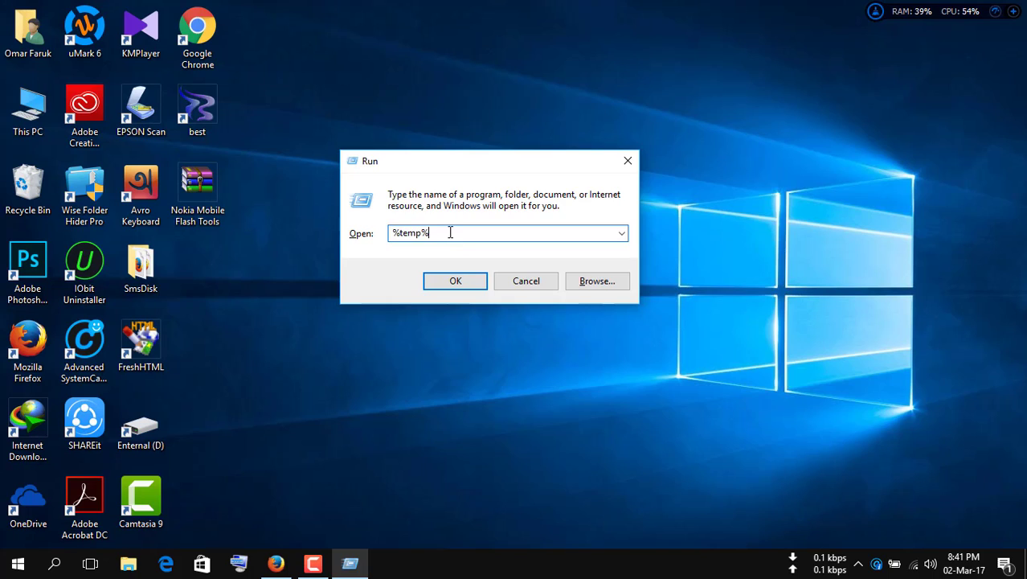
key("BackSpace")
key("BackSpace")
key("BackSpace")
key("BackSpace")
key("BackSpace")
key("BackSpace")
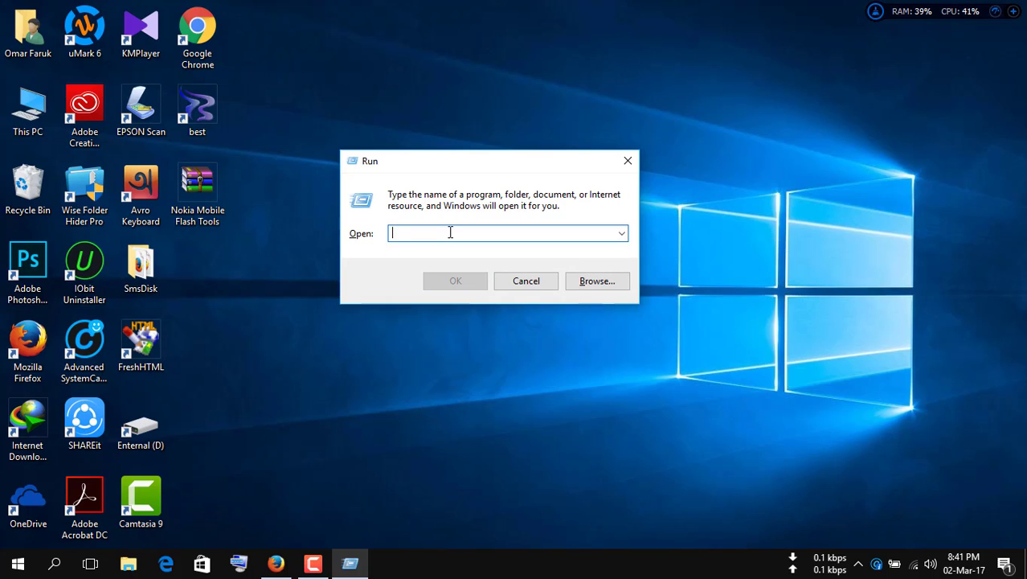
type("prefet")
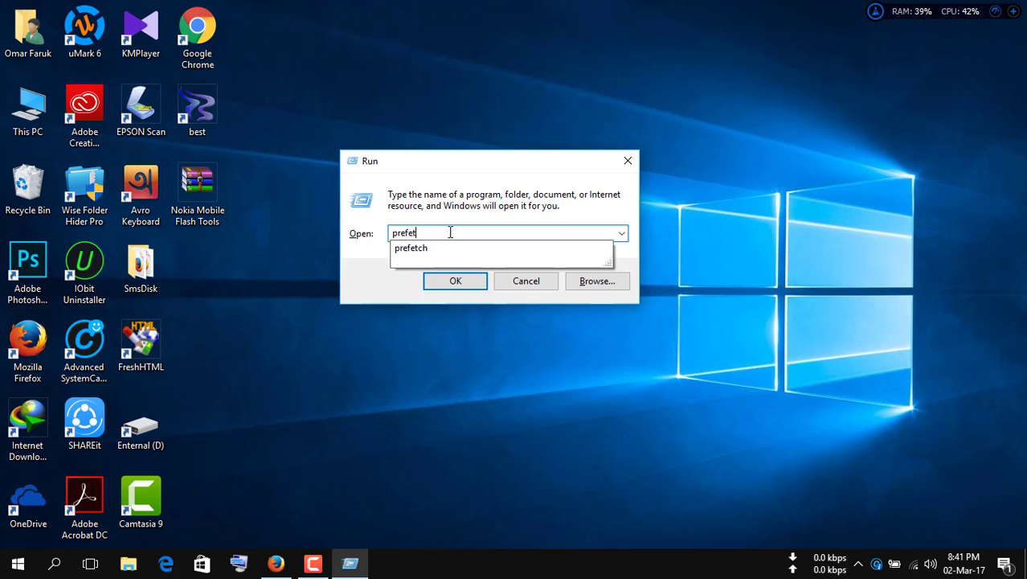
type("ch")
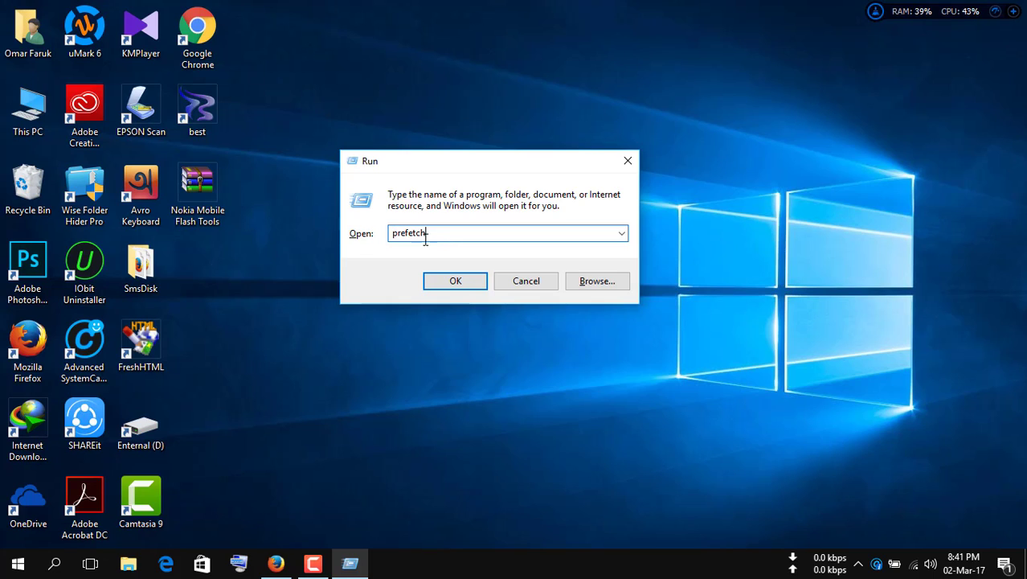
left_click(452, 283)
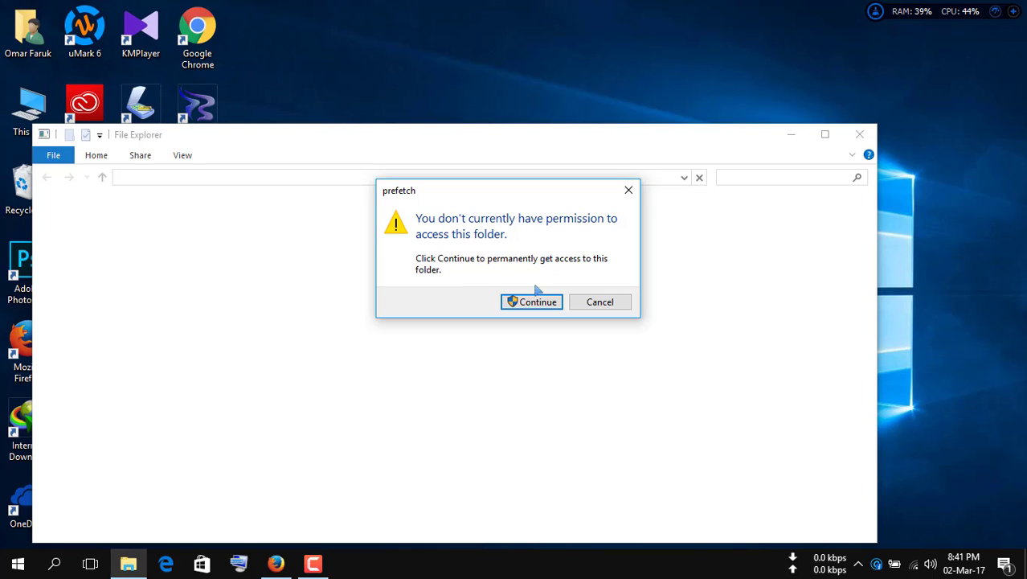
left_click(533, 303)
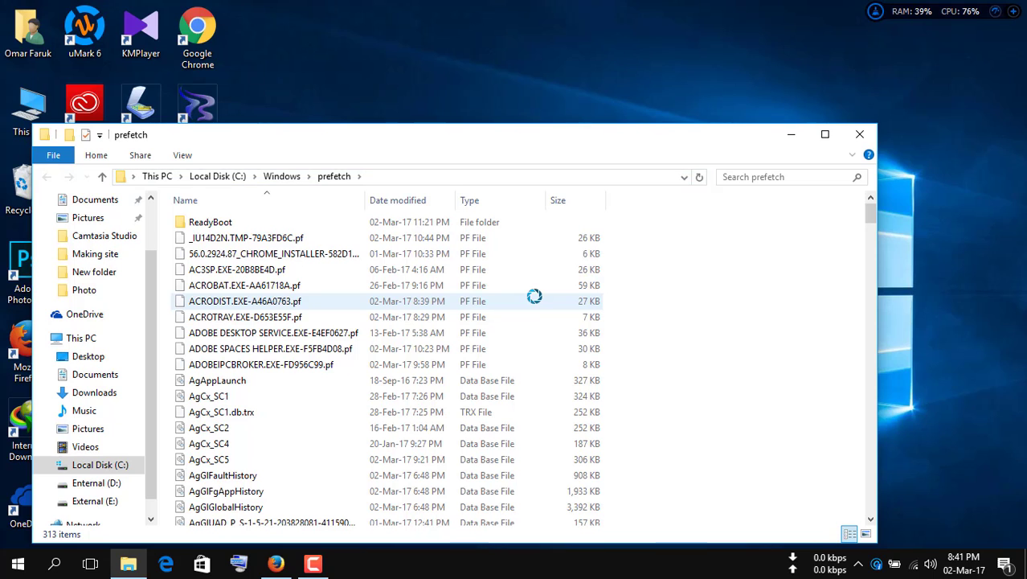
Step: Move all items in the prefetch folder to the Recycle Bin and confirm the deletion
left_click_drag(678, 227, 160, 546)
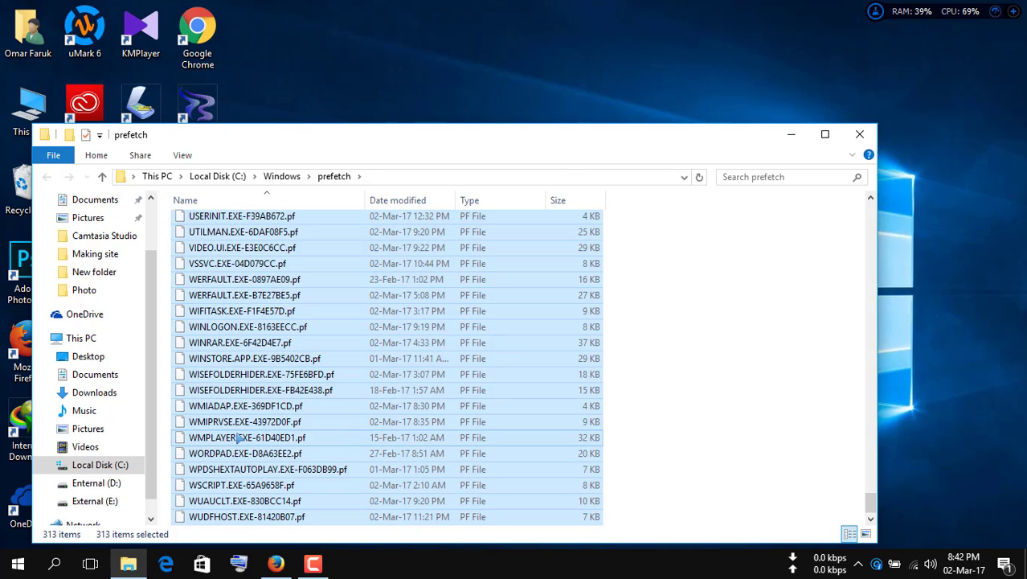
right_click(241, 434)
left_click(293, 386)
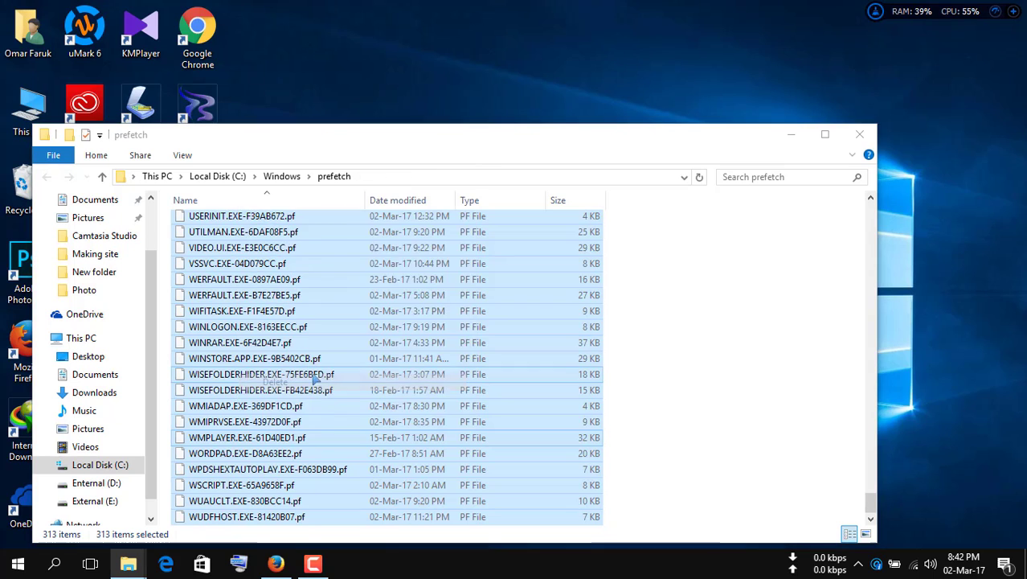
left_click(574, 295)
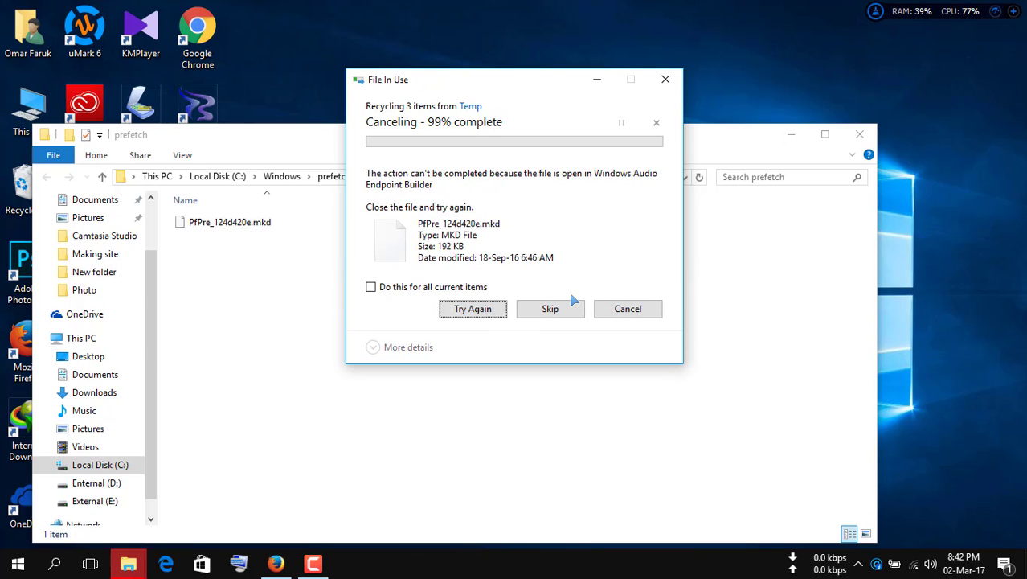
Step: Skip all current prefetch items that are in use and minimize the prefetch folder window
left_click(370, 287)
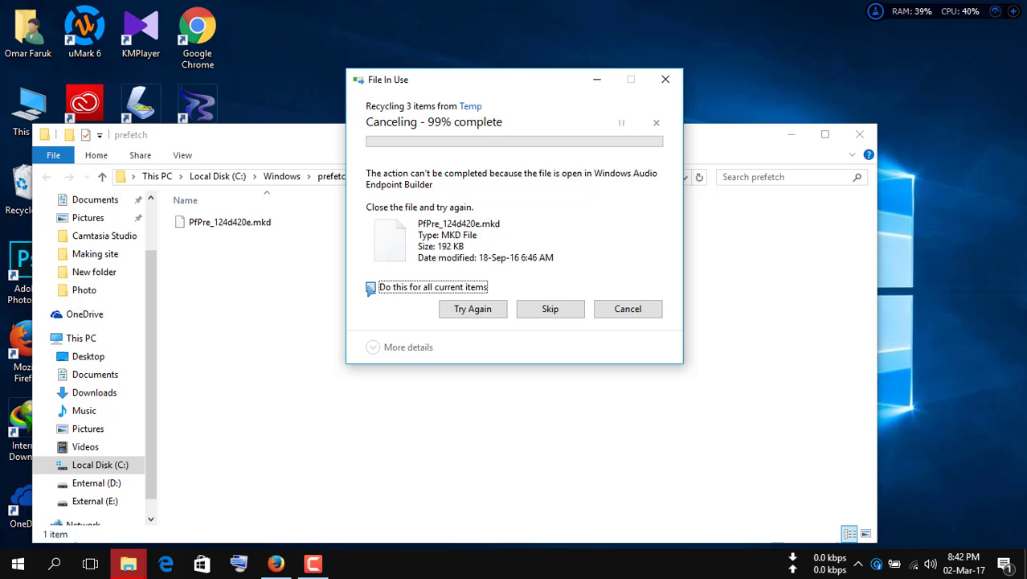
left_click(532, 309)
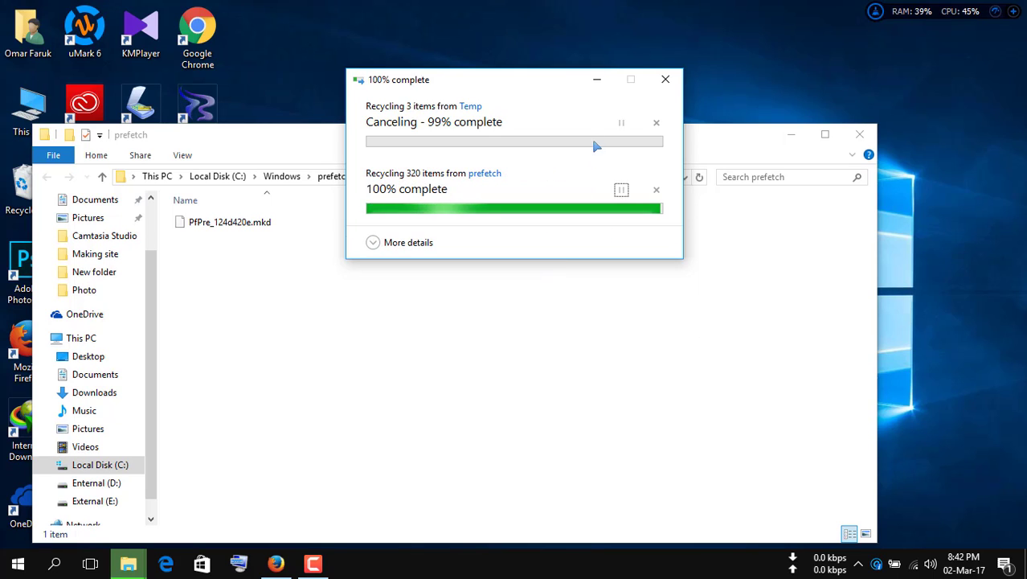
left_click(786, 137)
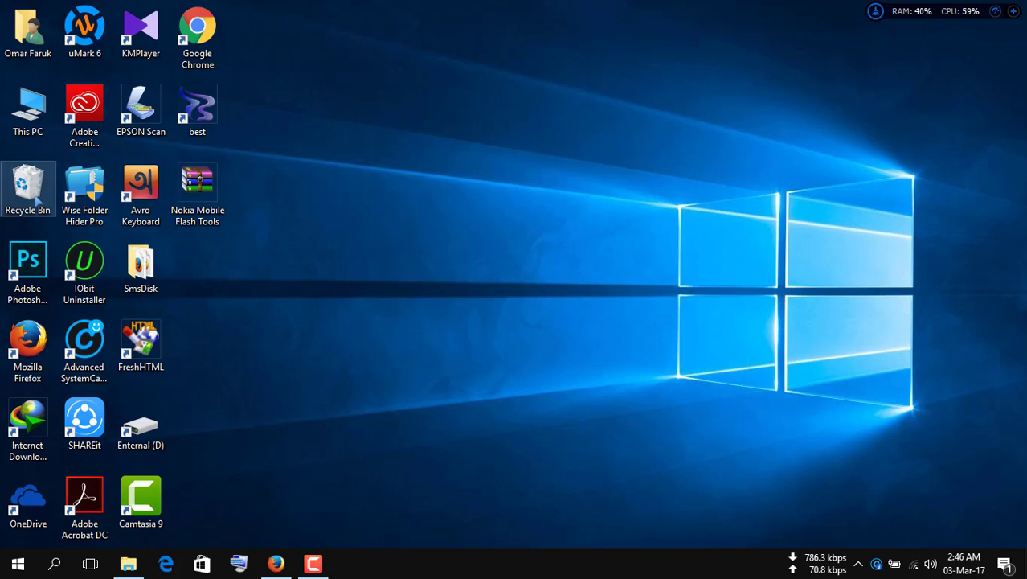
Step: Empty the Recycle Bin, confirming permanent deletion and granting administrator permission for all current items
right_click(36, 198)
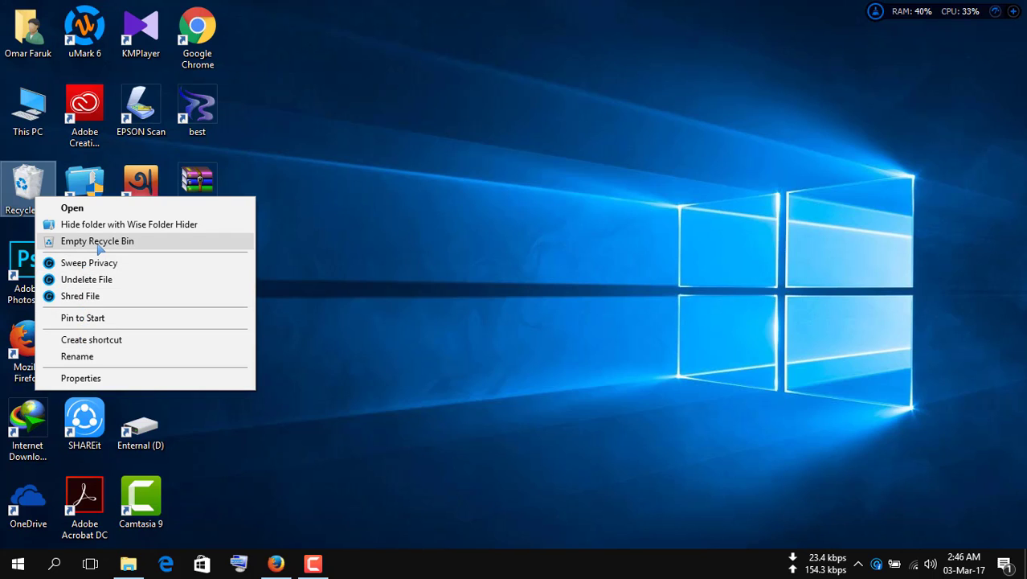
left_click(316, 195)
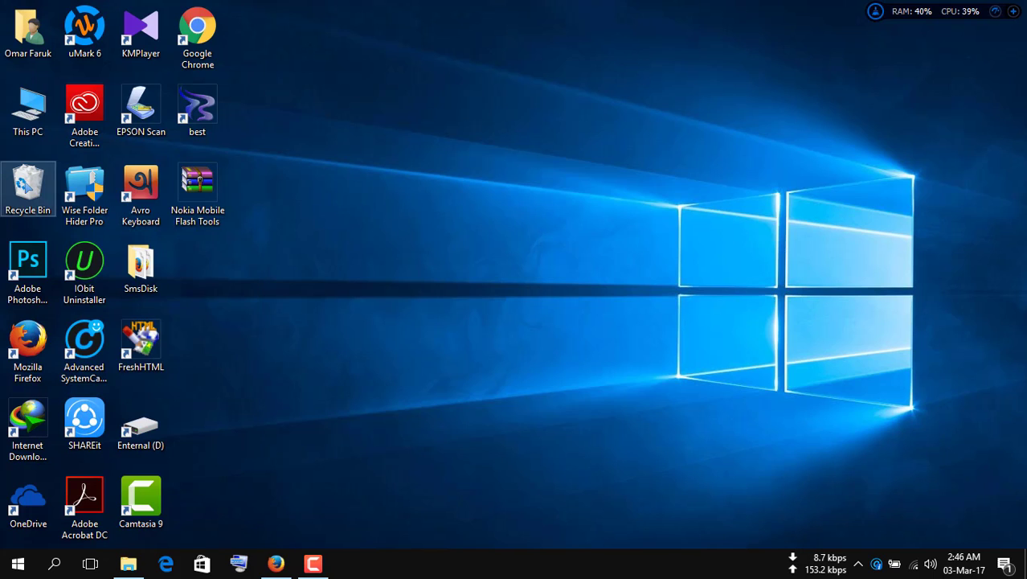
right_click(25, 183)
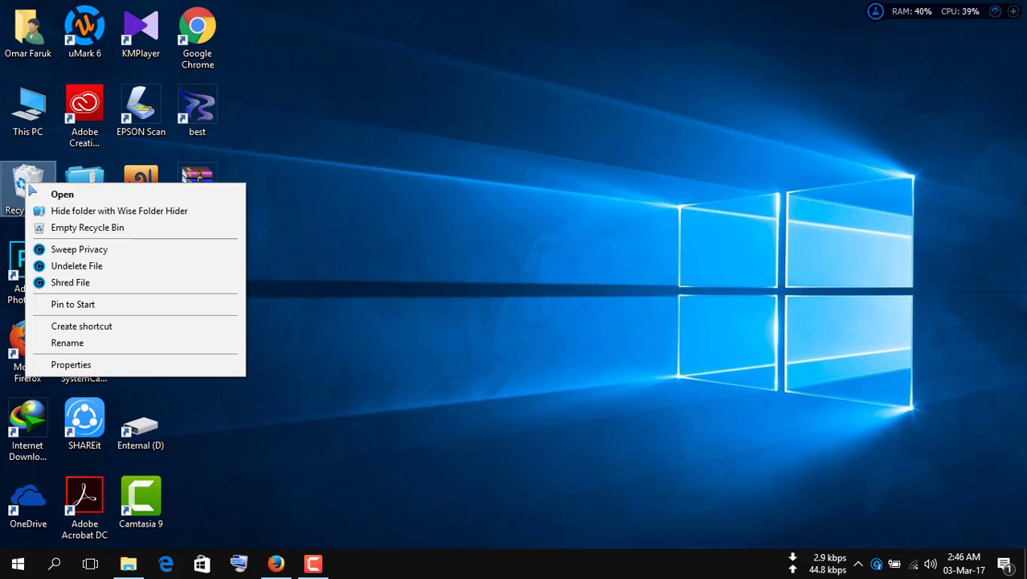
left_click(46, 233)
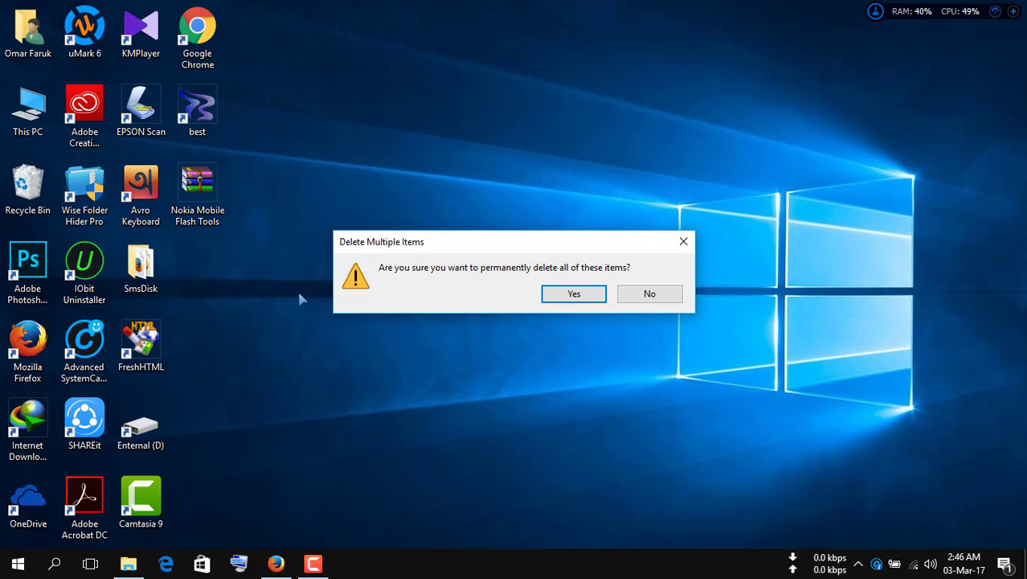
left_click(574, 295)
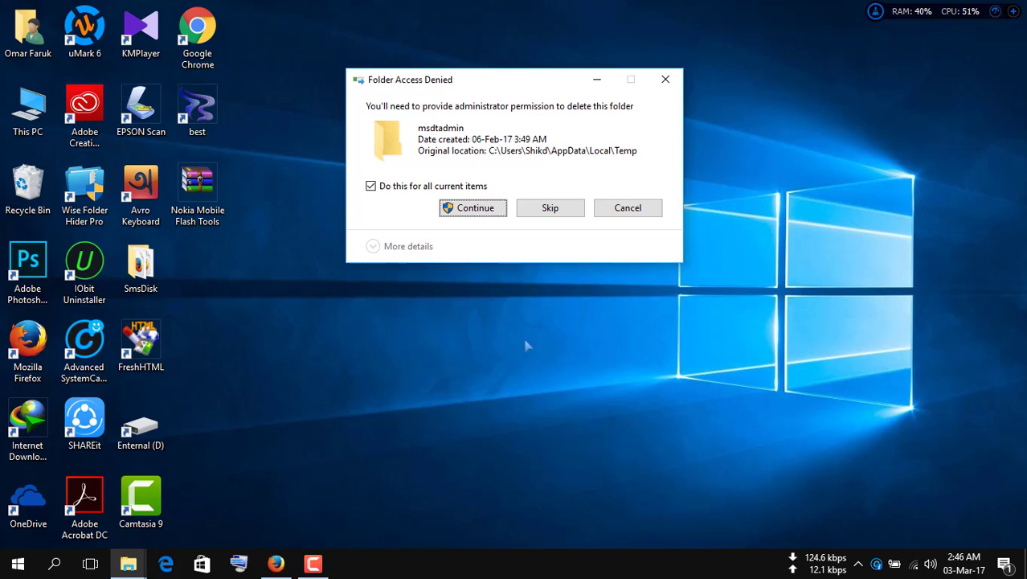
left_click(470, 212)
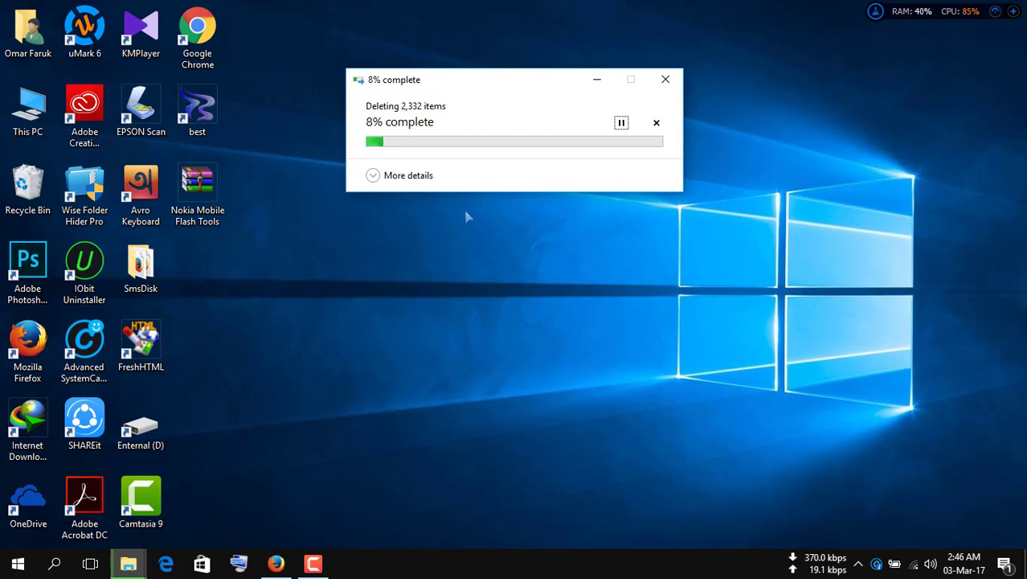